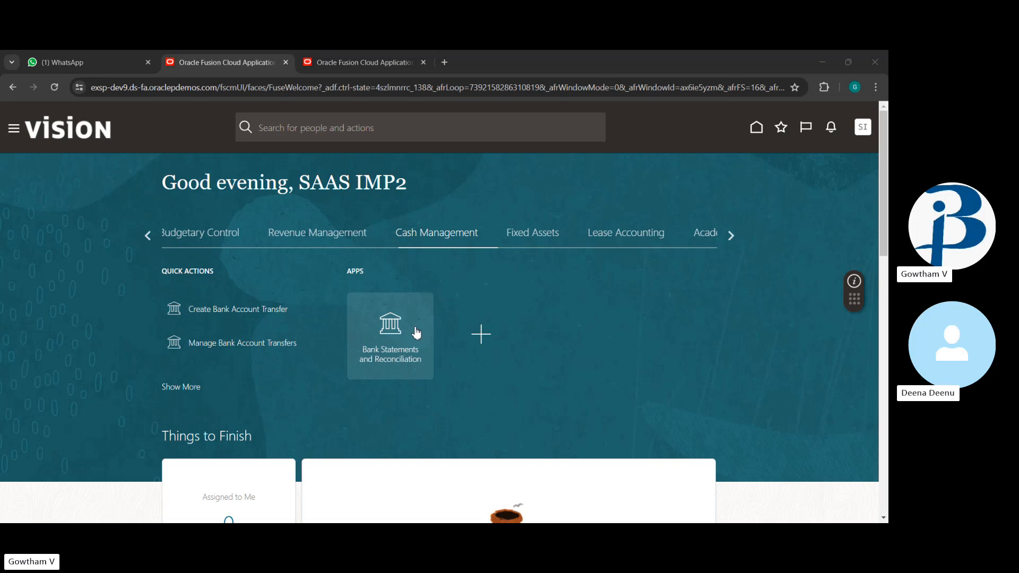
Step: Go to Bank Statements and Reconciliation and start a new manual bank statement
click(393, 329)
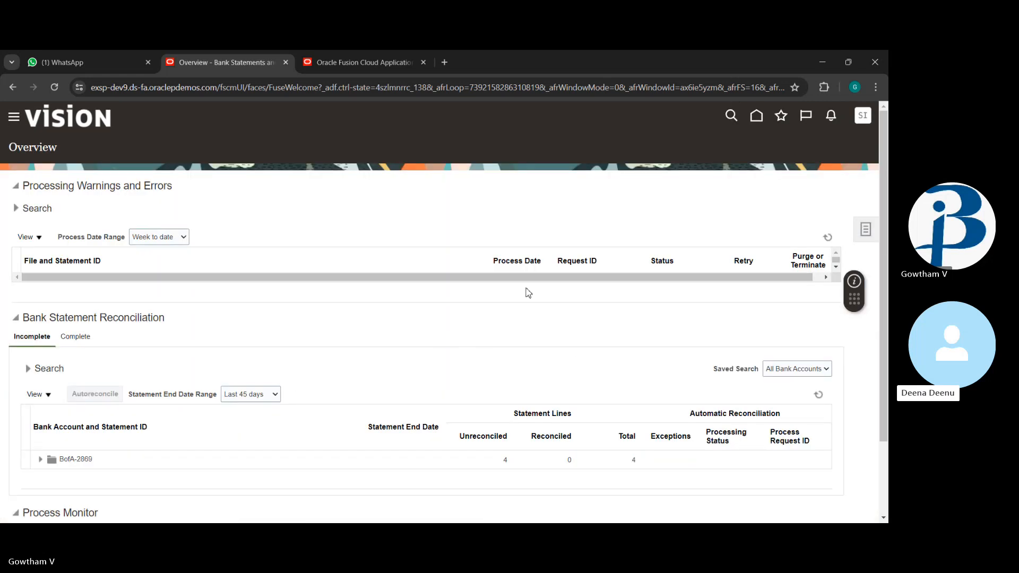
click(867, 232)
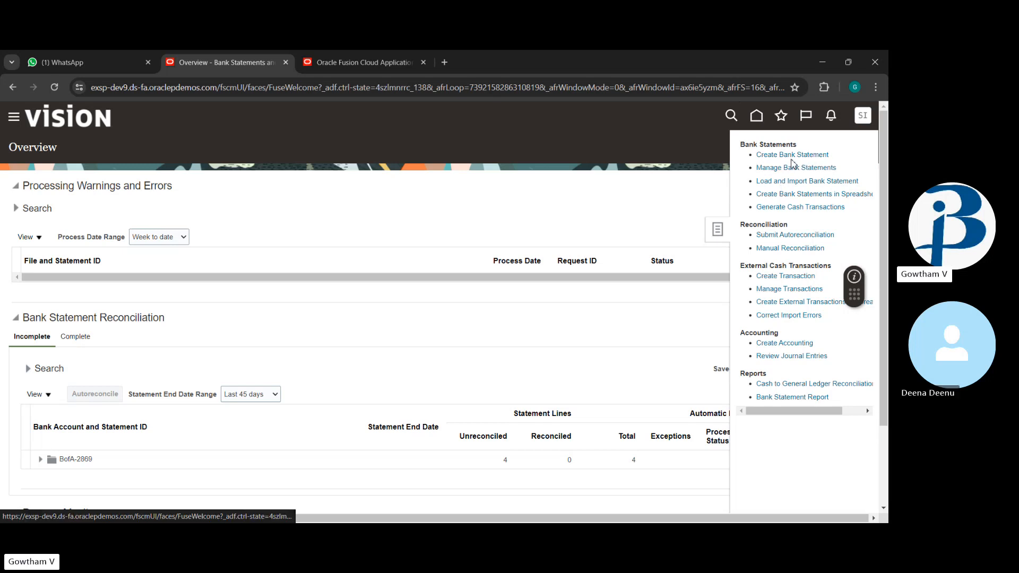
click(776, 169)
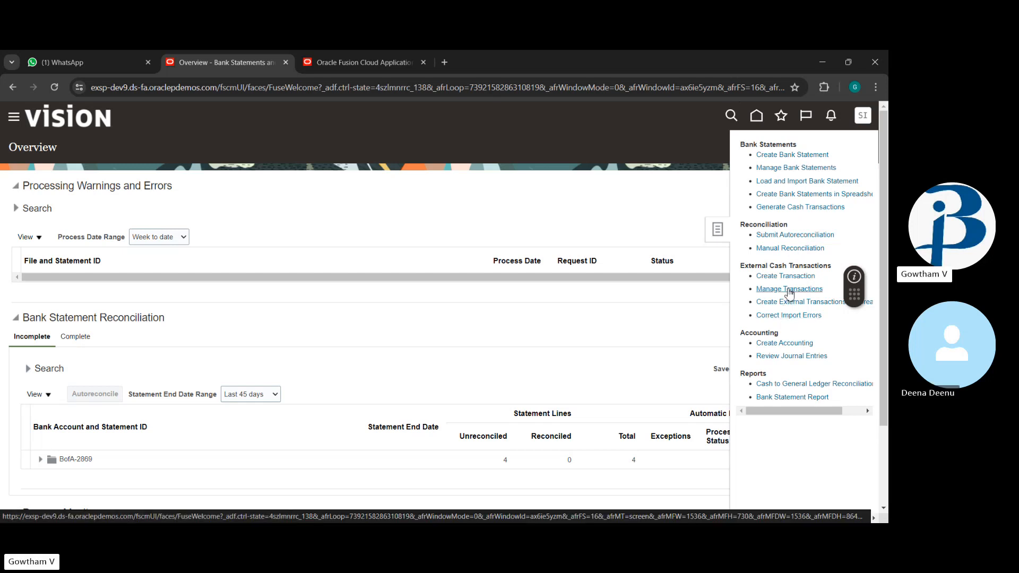
click(784, 317)
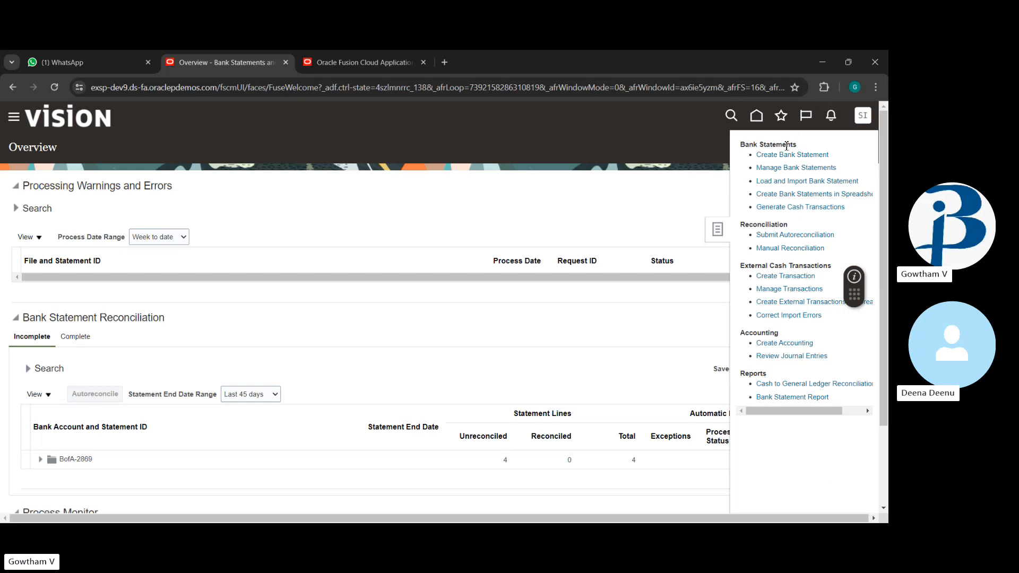
click(781, 156)
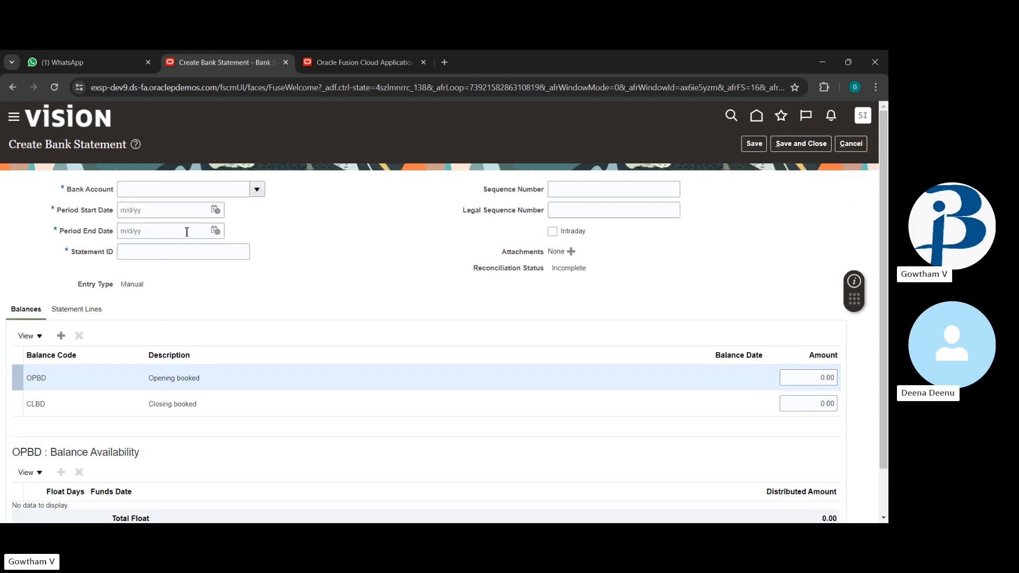
Step: Fill the statement header with account BofA-2869, period 5/22/24–5/22/24 and statement ID AZ1234
click(258, 192)
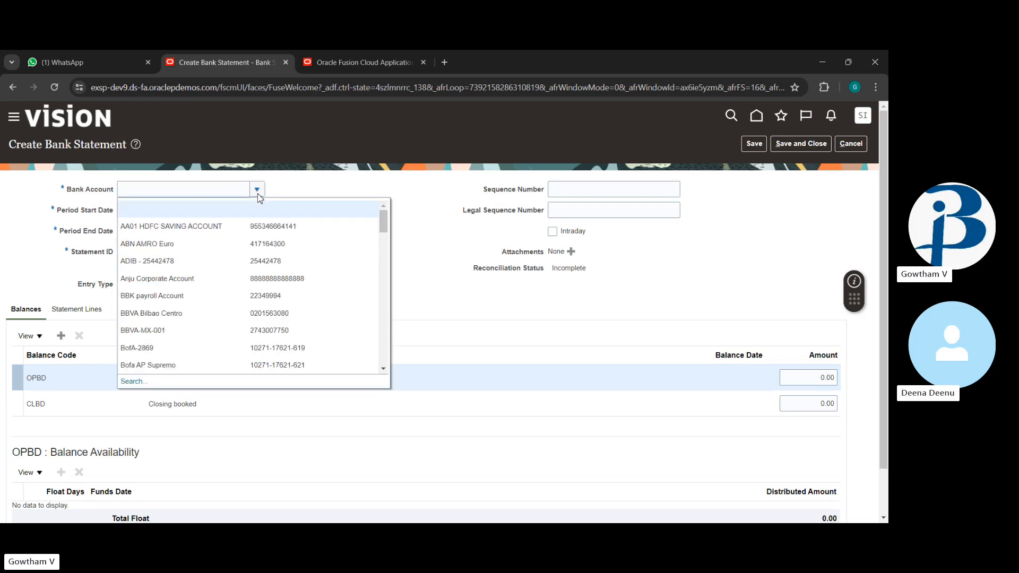
click(216, 347)
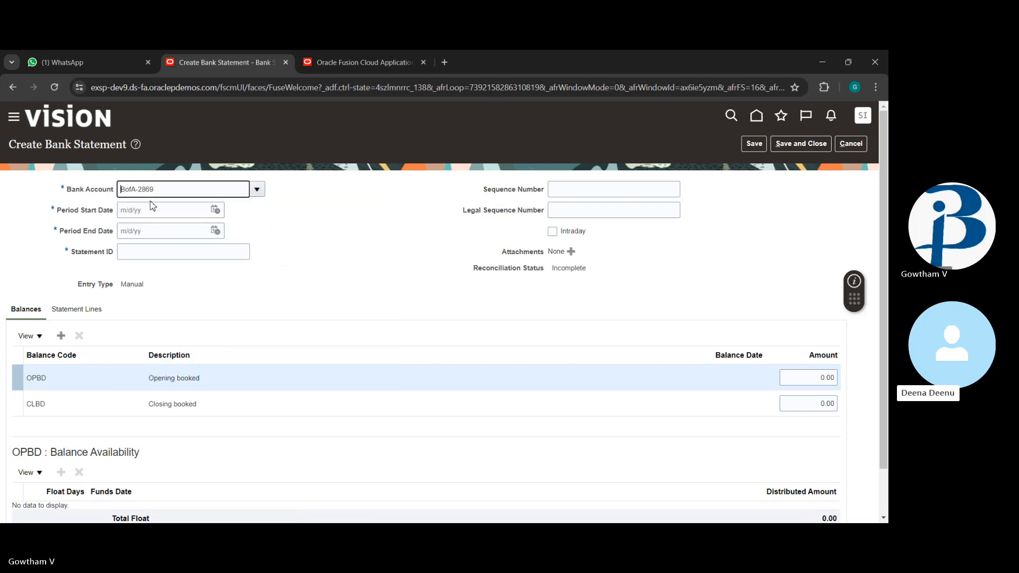
click(215, 210)
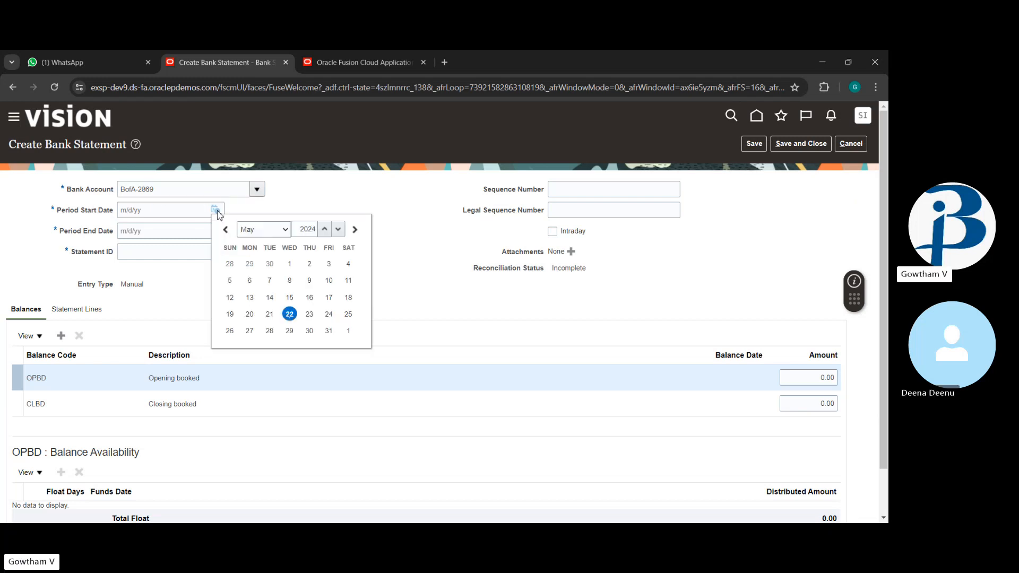
click(290, 313)
click(215, 231)
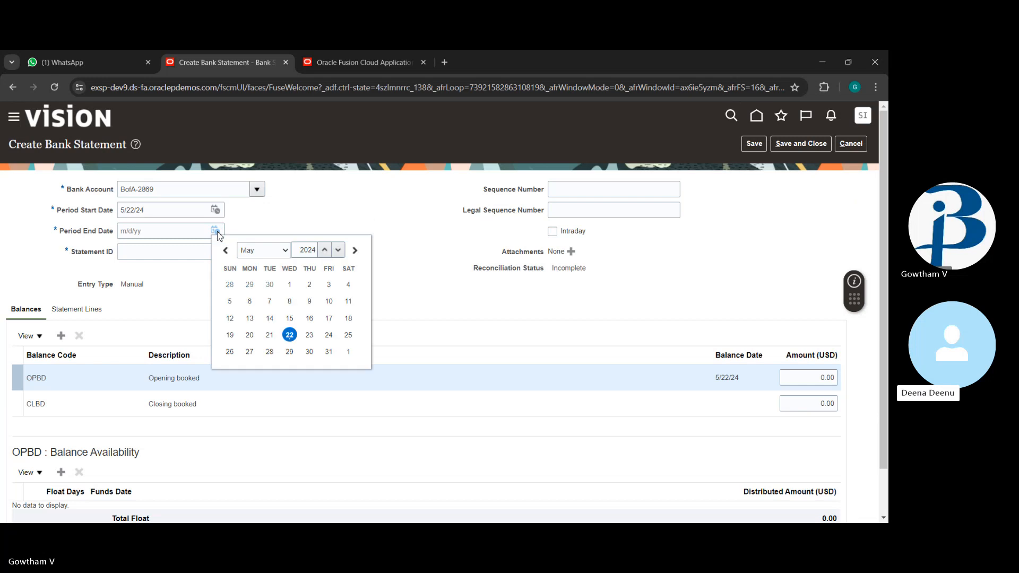
click(290, 339)
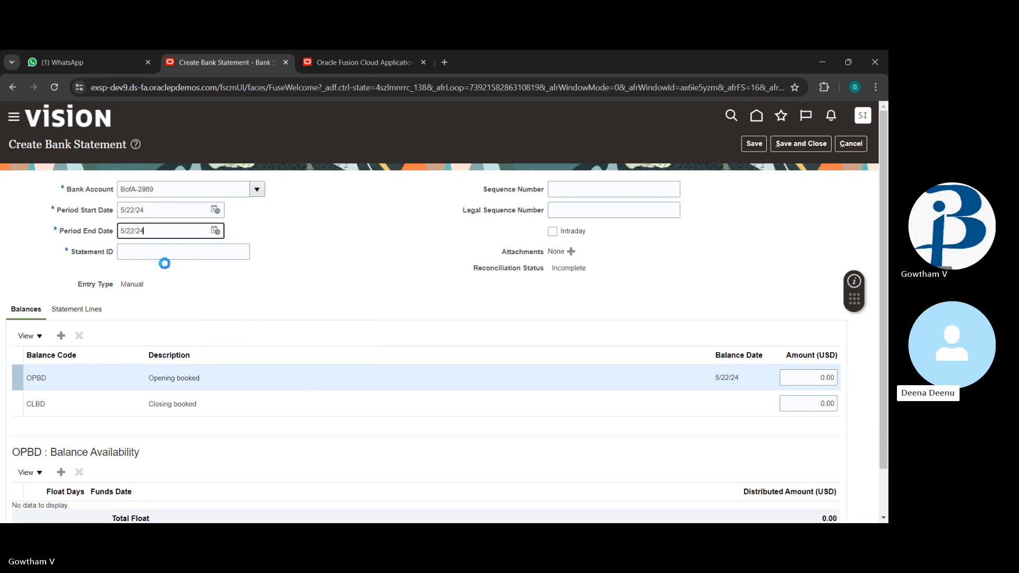
click(171, 254)
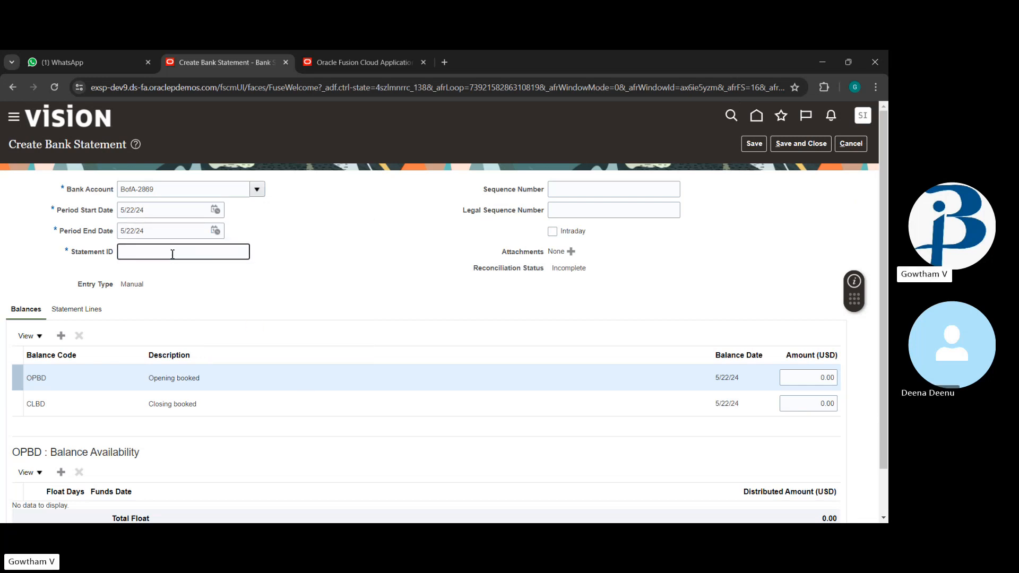
text(AZ1234)
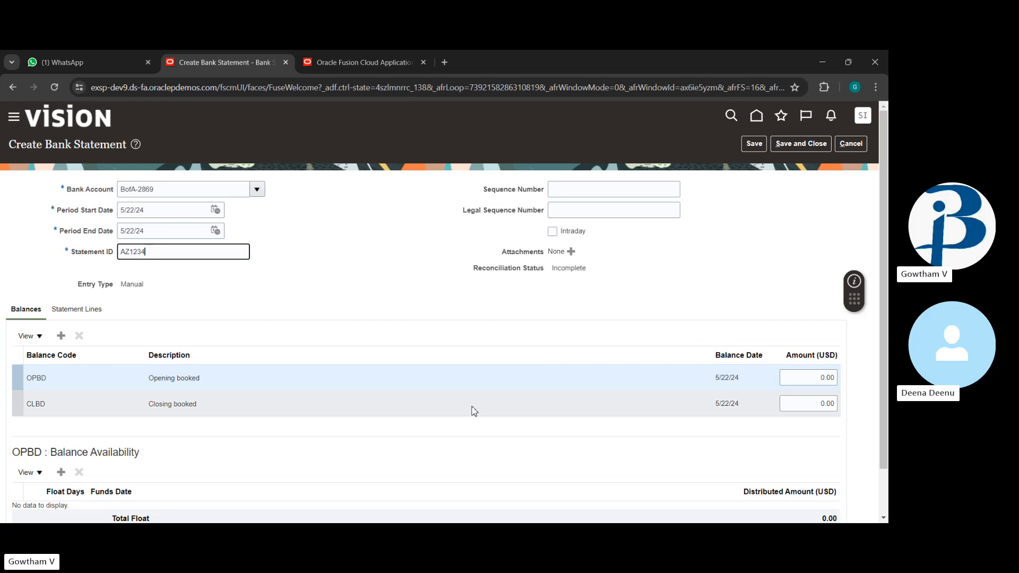
click(80, 310)
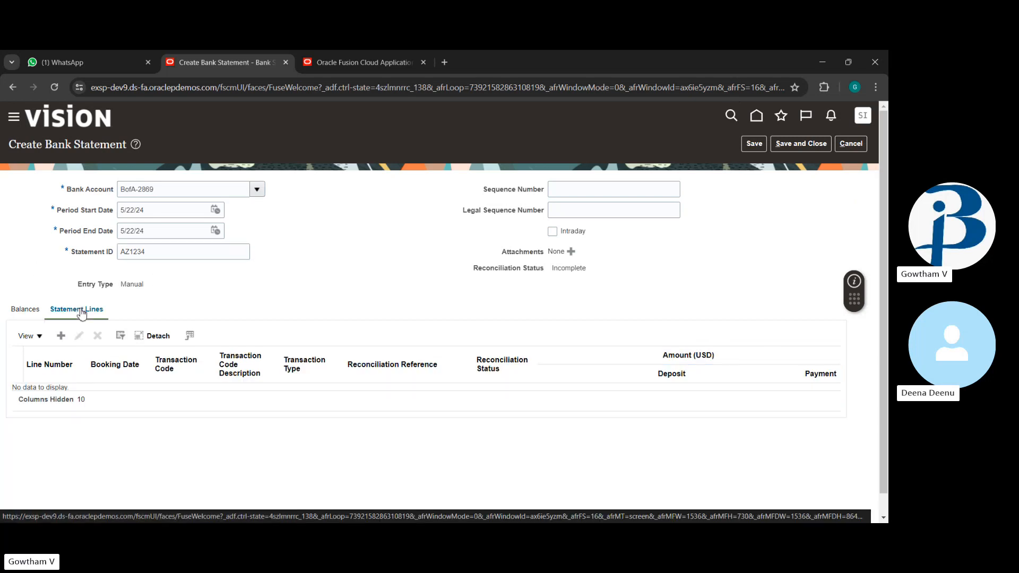
Step: Add statement line 1 with booking date 5/22/24 and transaction code 01
click(56, 337)
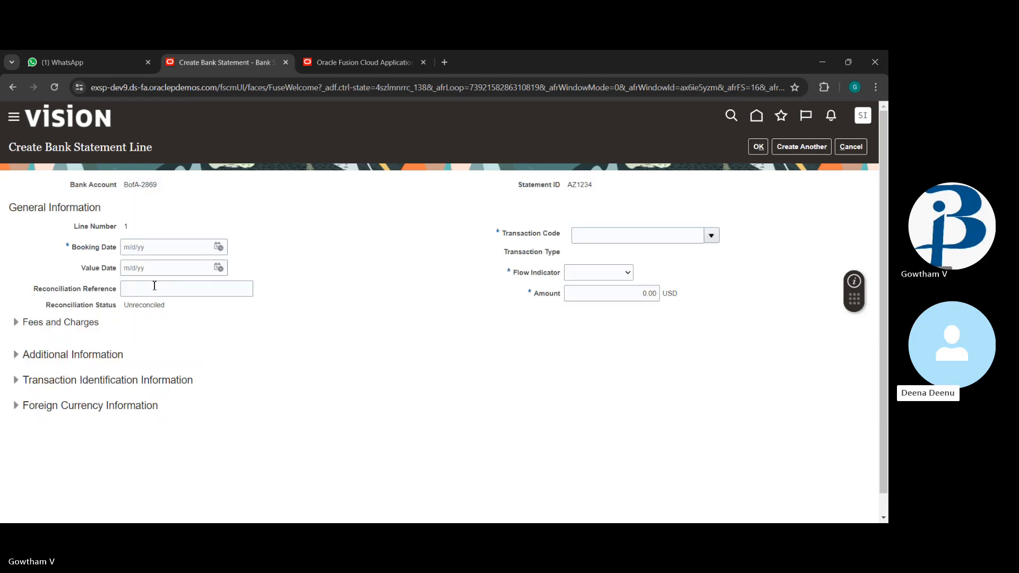
click(219, 247)
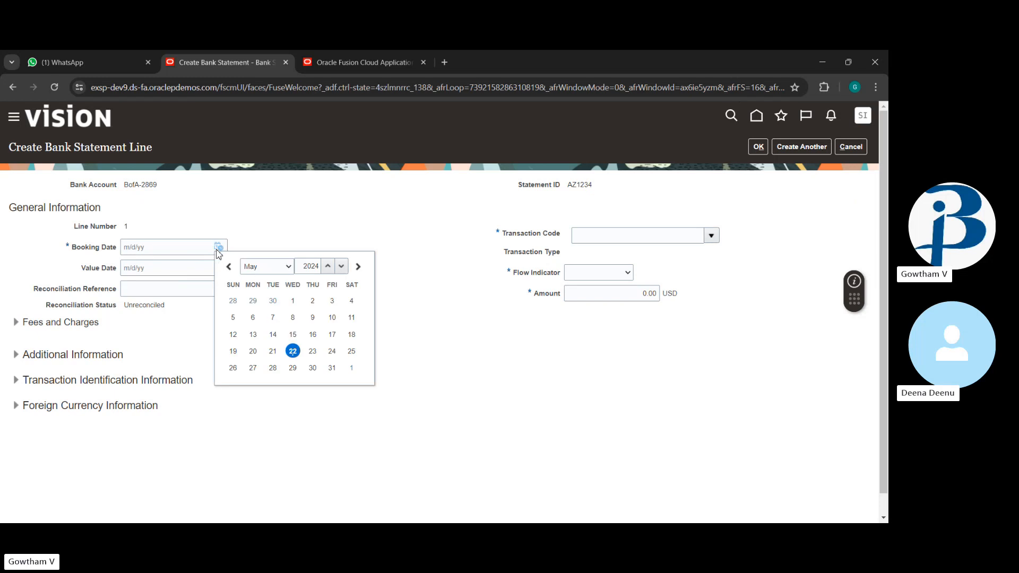
click(292, 351)
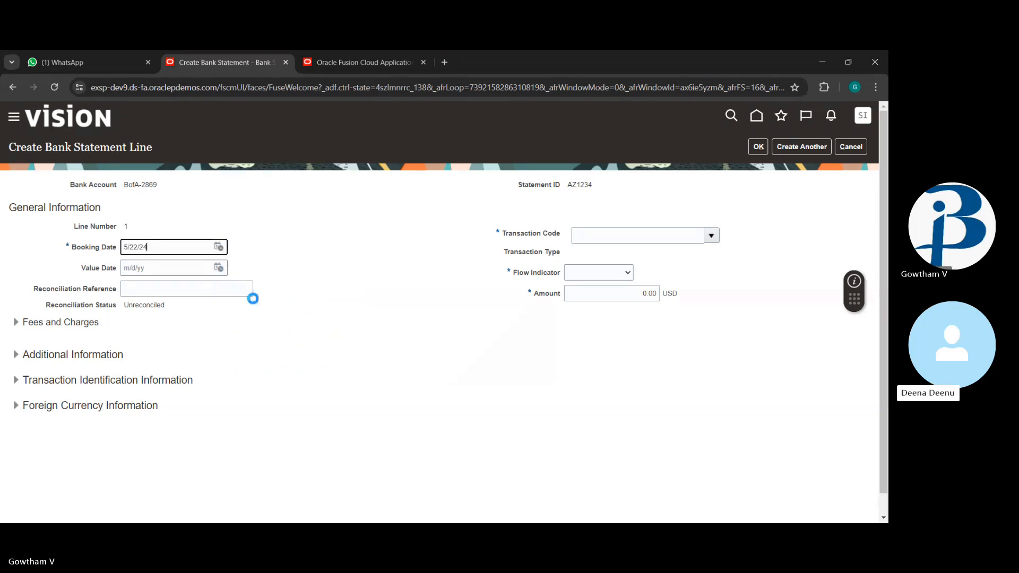
click(219, 287)
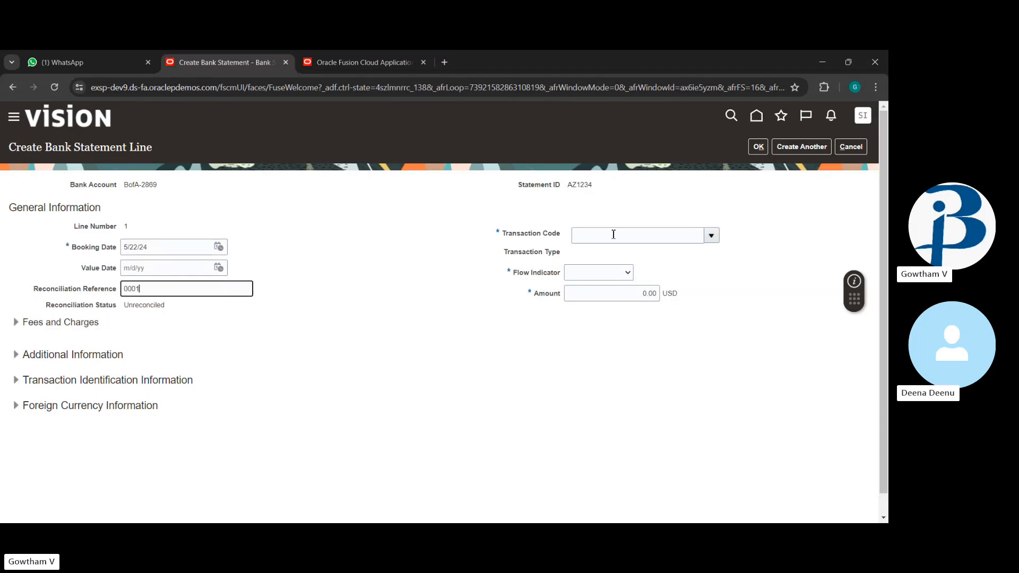
click(711, 237)
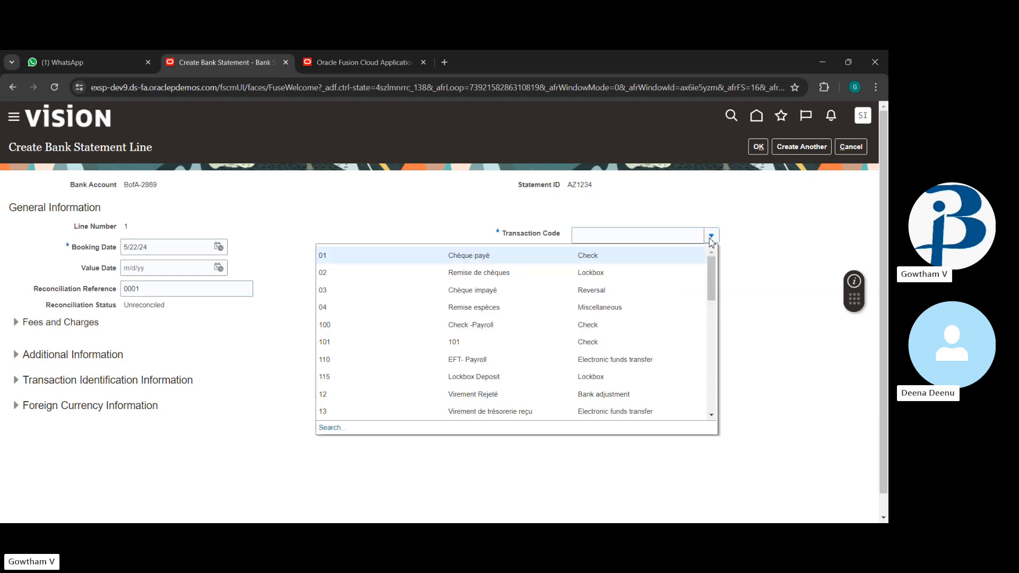
click(643, 257)
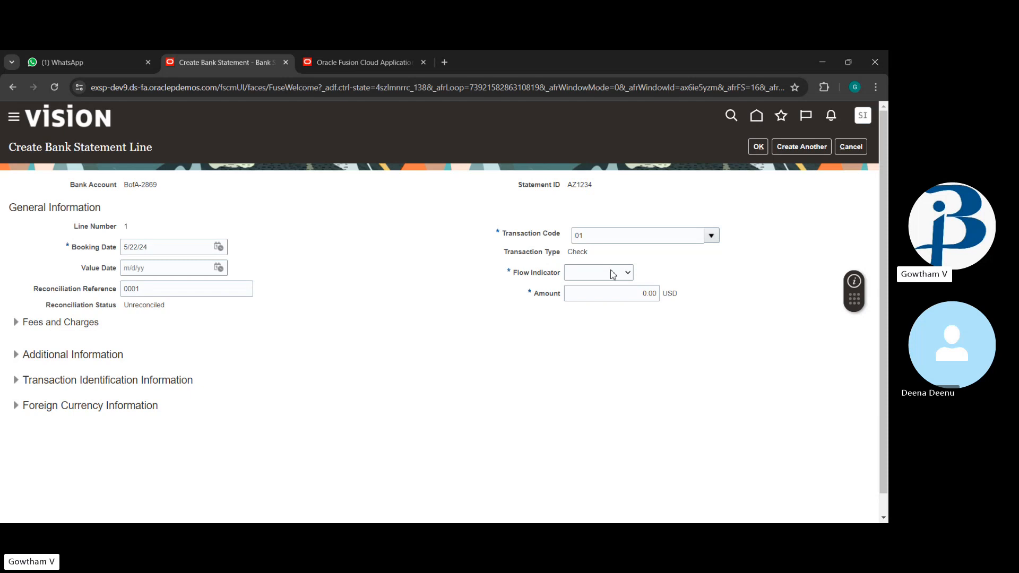
Step: Set line 1's amount to 10,000.00 and save it, starting line 2
click(593, 292)
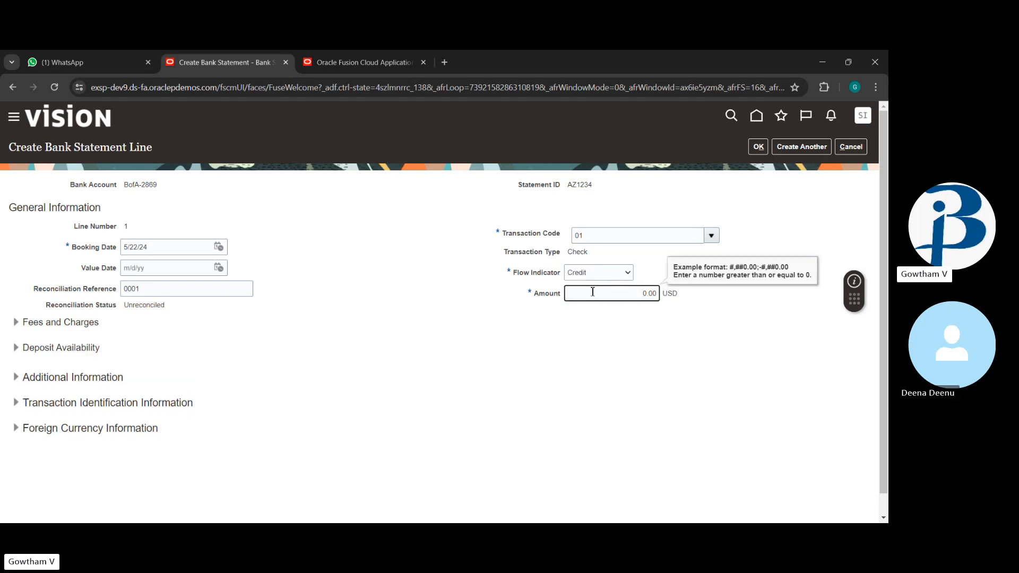
text(10000)
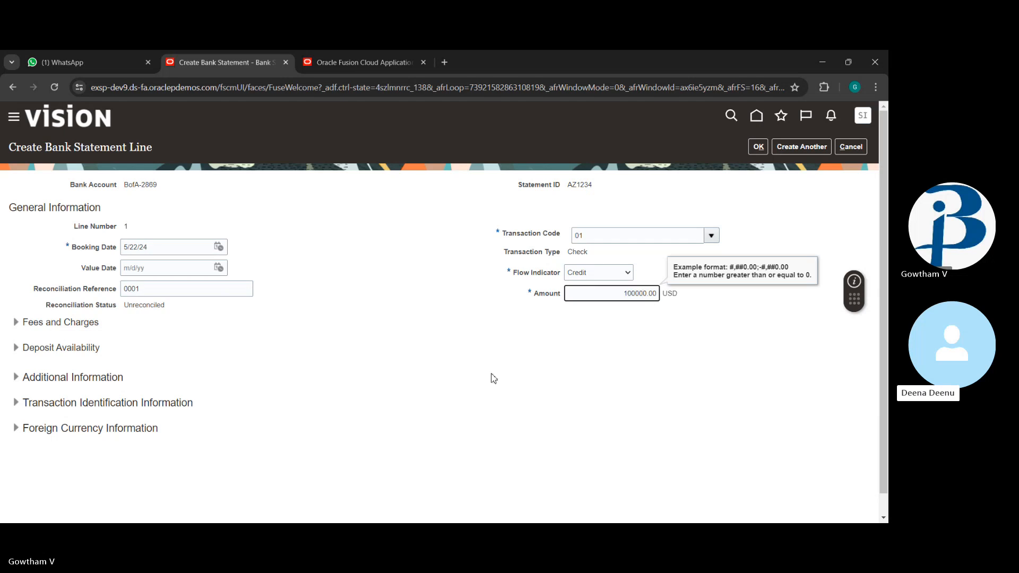
click(494, 378)
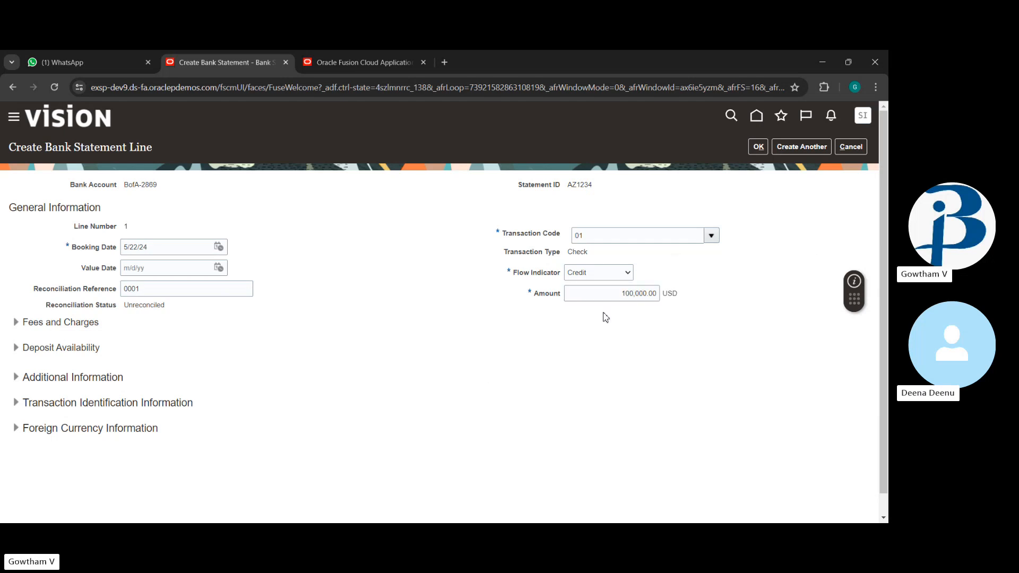
click(636, 294)
click(636, 309)
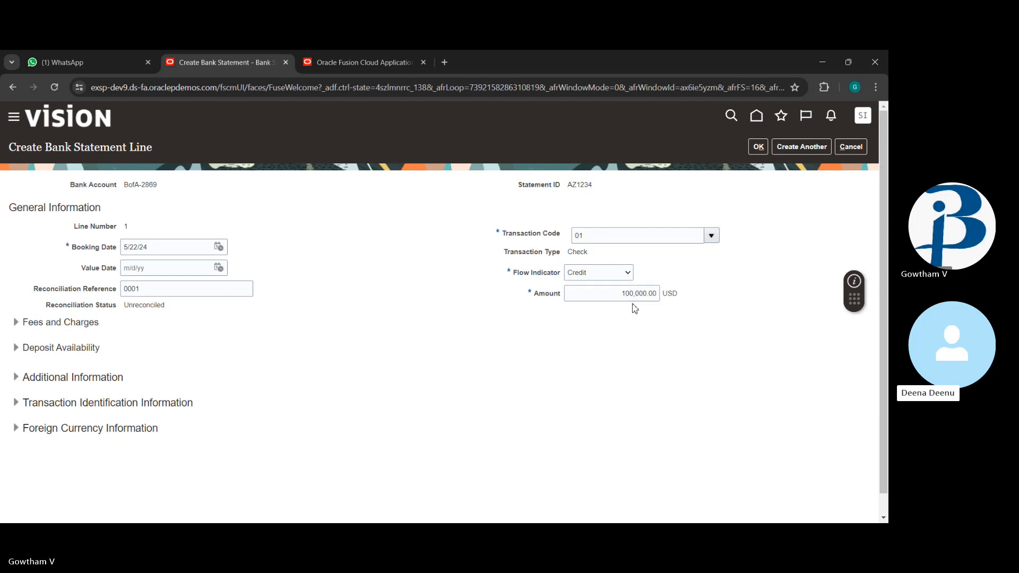
click(647, 295)
click(608, 340)
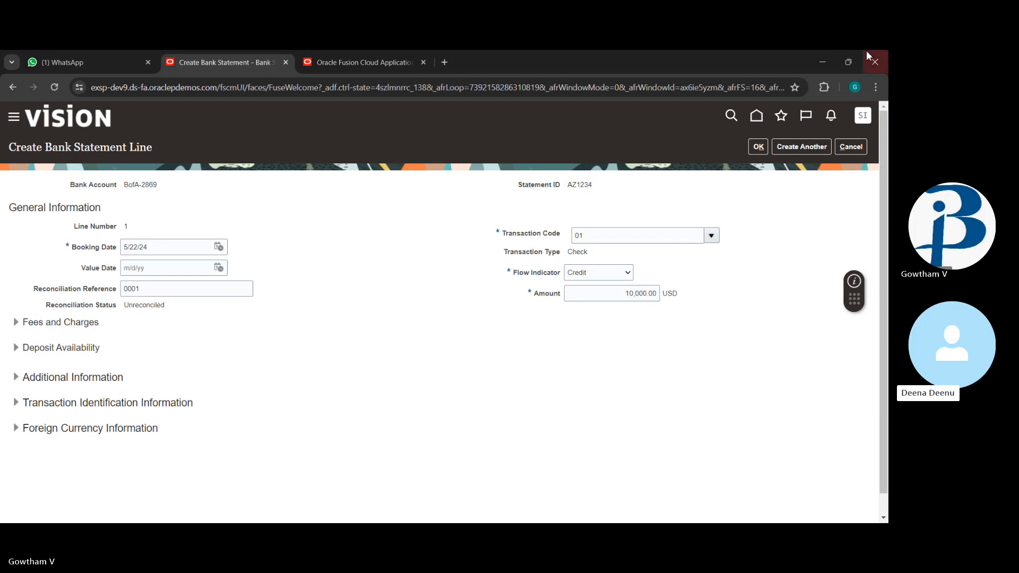
click(797, 148)
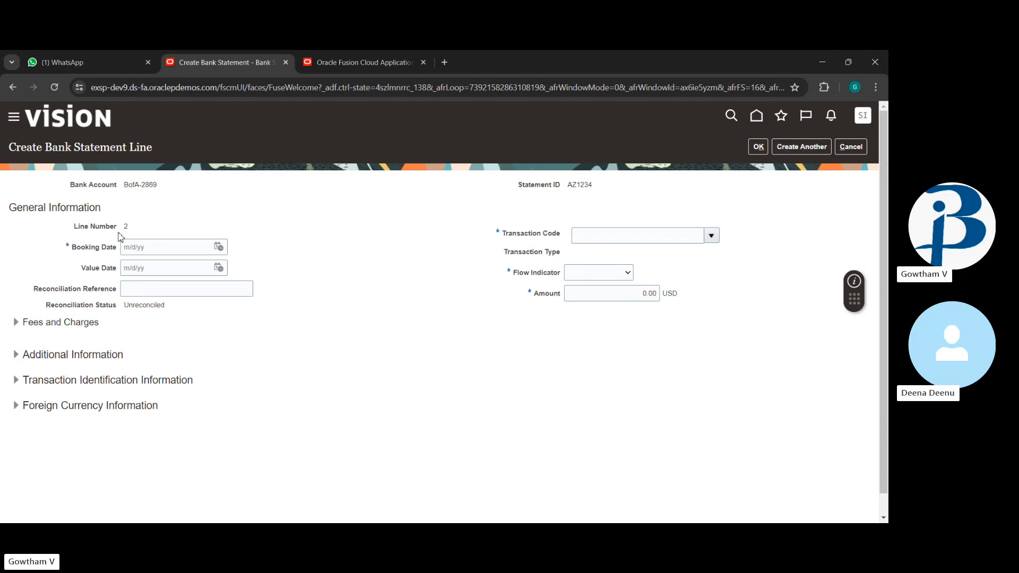
Step: Set line 2's booking date to 5/22/24
click(218, 249)
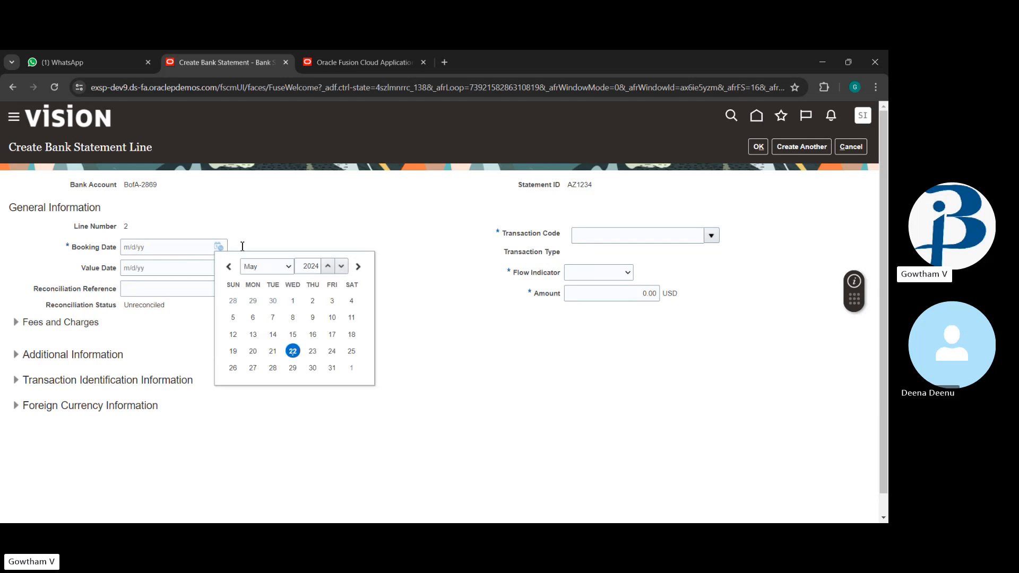
click(293, 351)
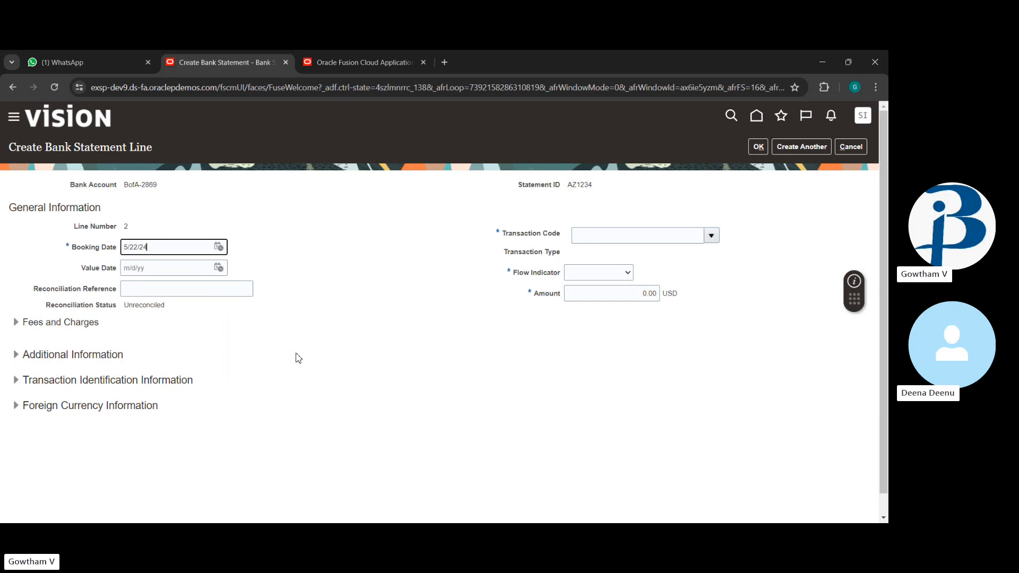
click(182, 291)
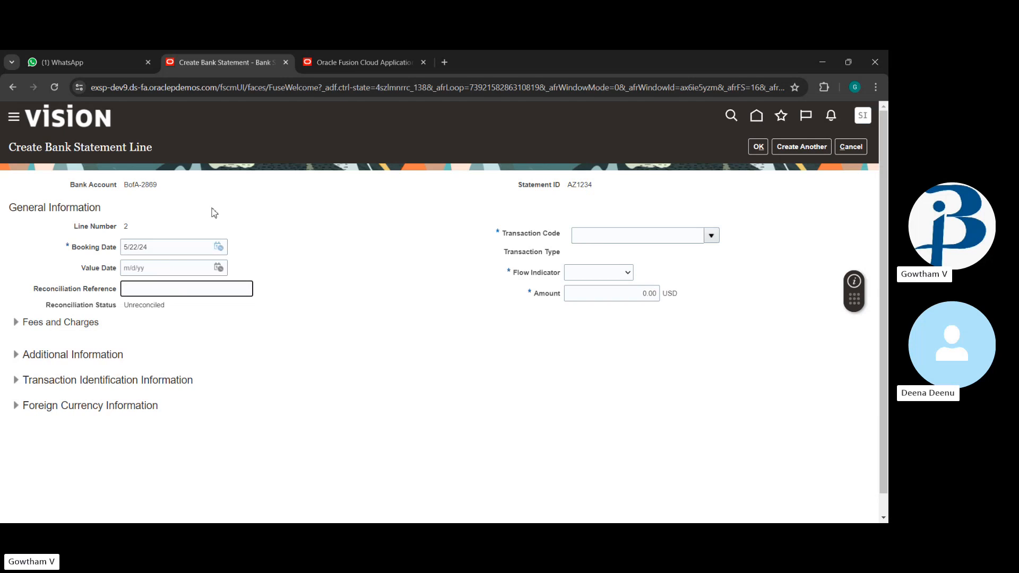
Step: In Payables, search Manage Payments for payments dated 5/22/24
click(348, 63)
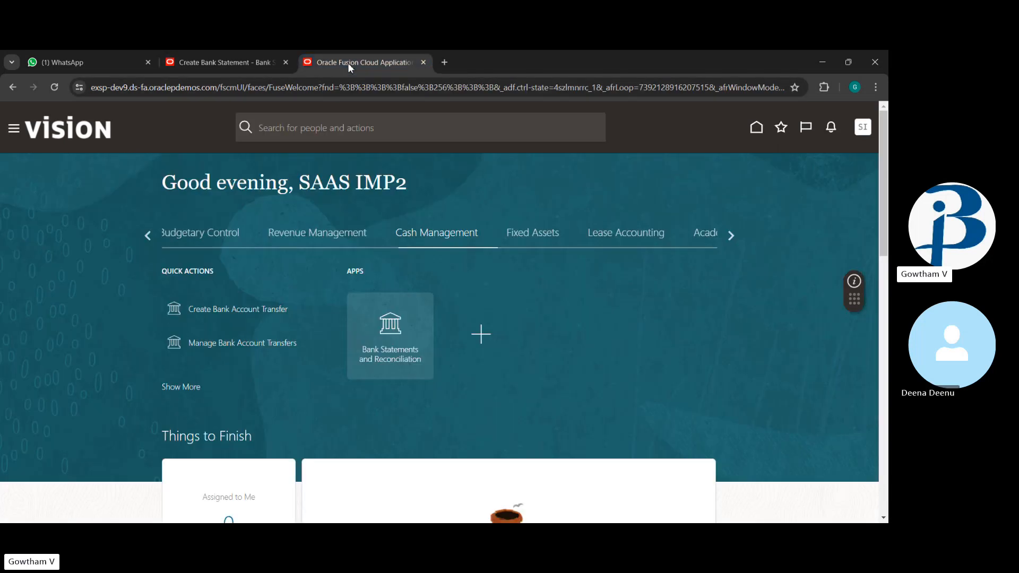
click(149, 235)
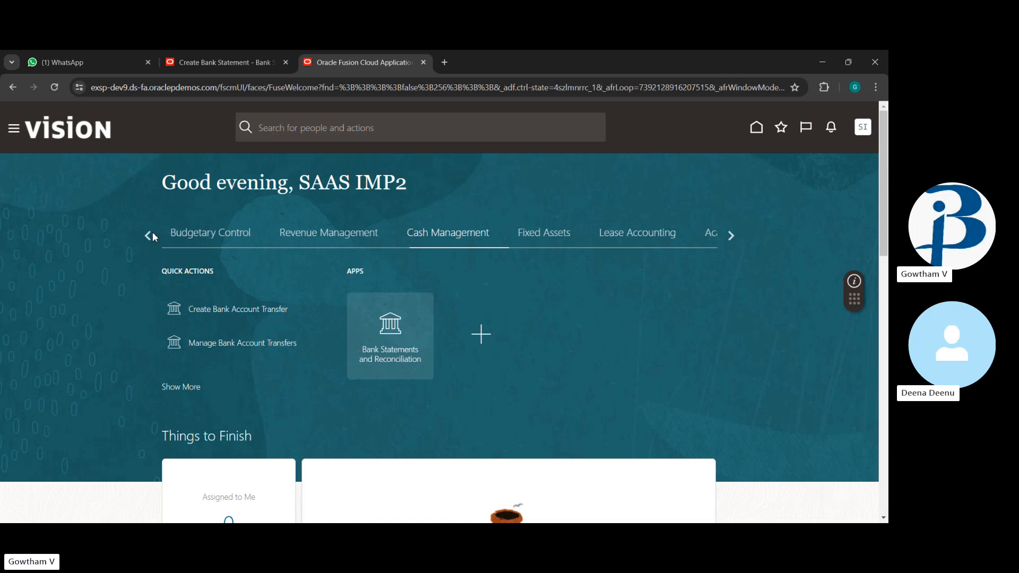
click(296, 233)
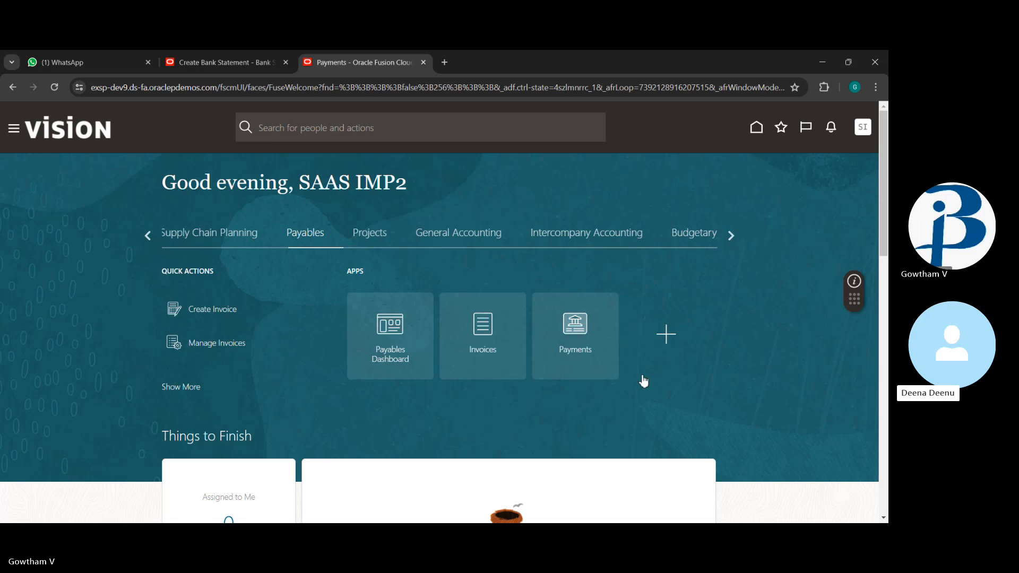
click(587, 346)
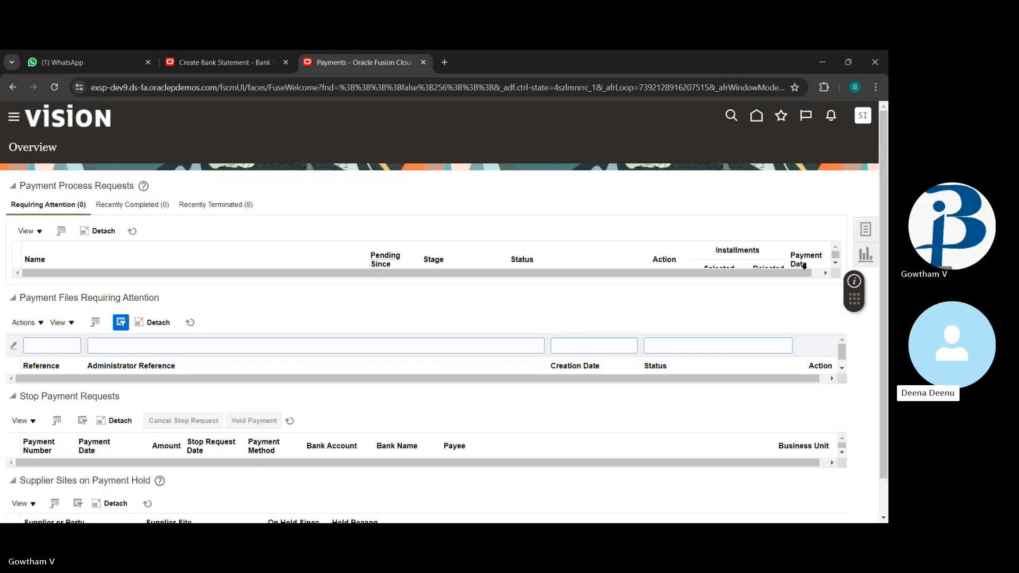
click(866, 231)
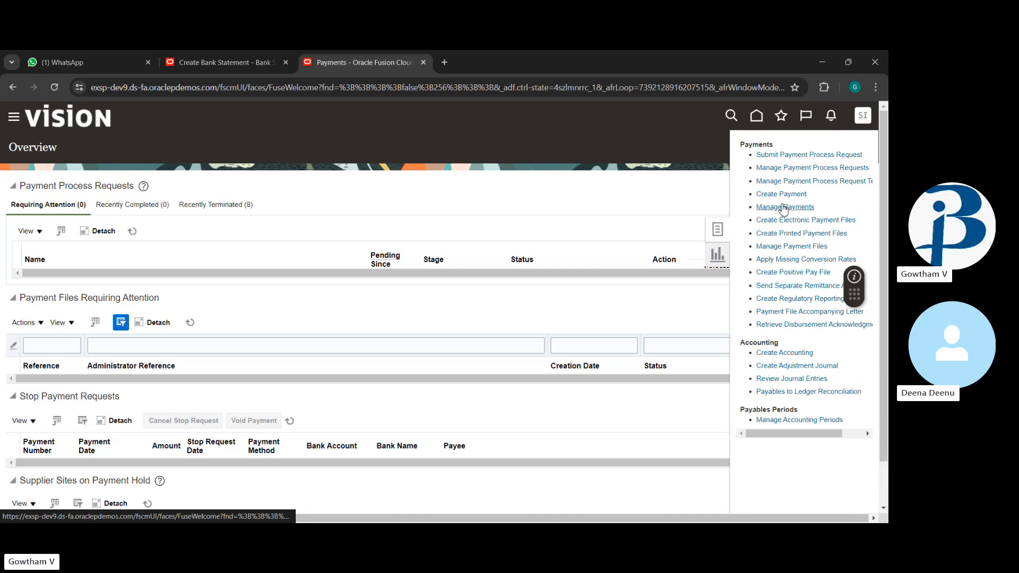
click(785, 207)
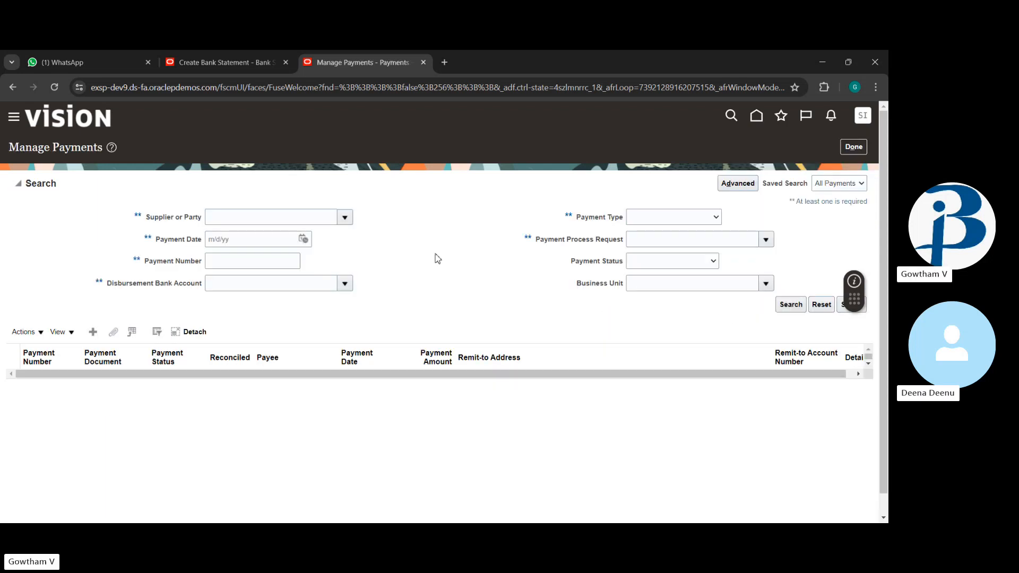
click(303, 240)
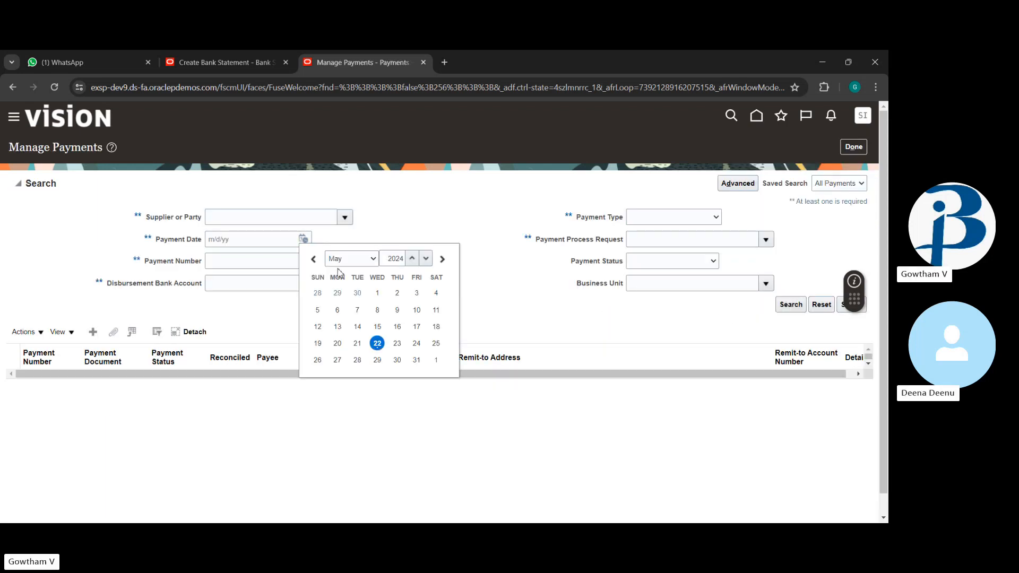
click(377, 346)
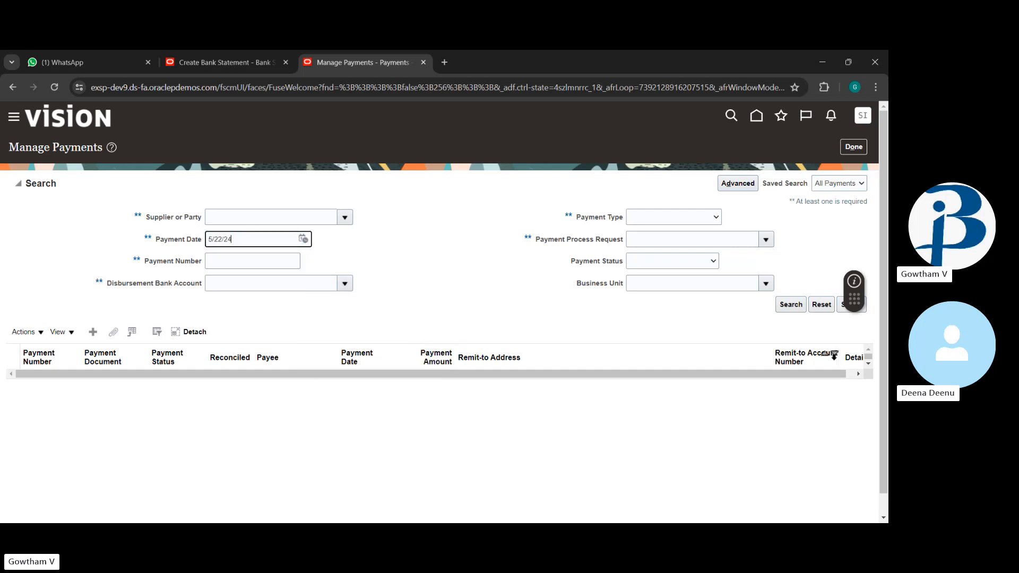
click(789, 306)
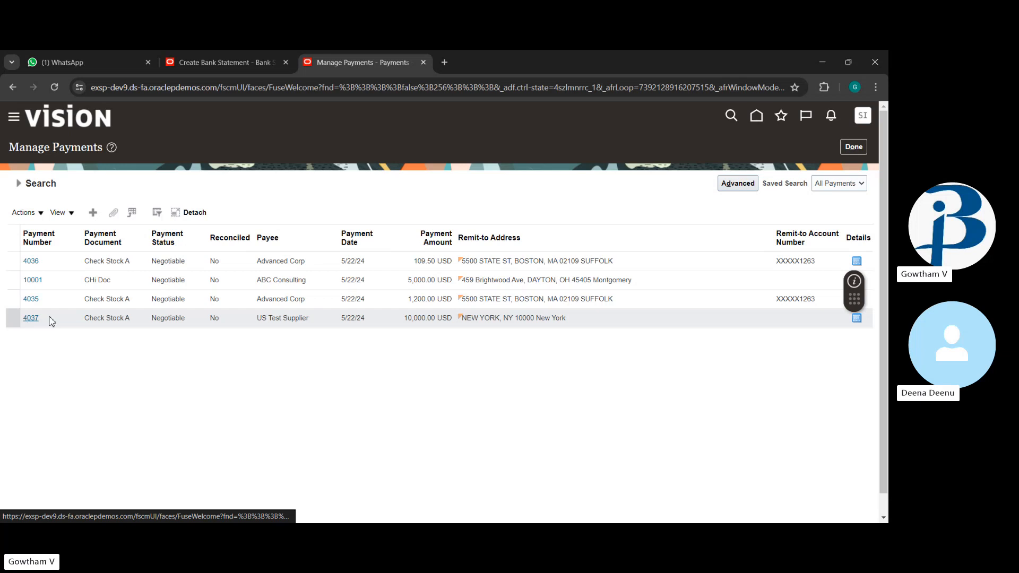
Step: Complete line 2 with reference 4037, amount 10,000.00, Debit flow and transaction code 01
click(250, 55)
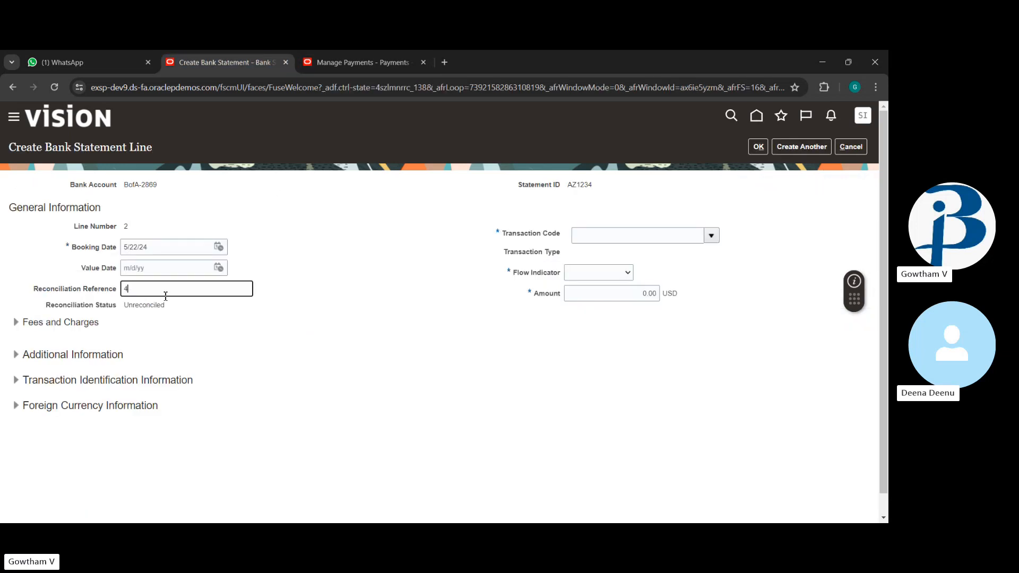
text(4037)
click(611, 299)
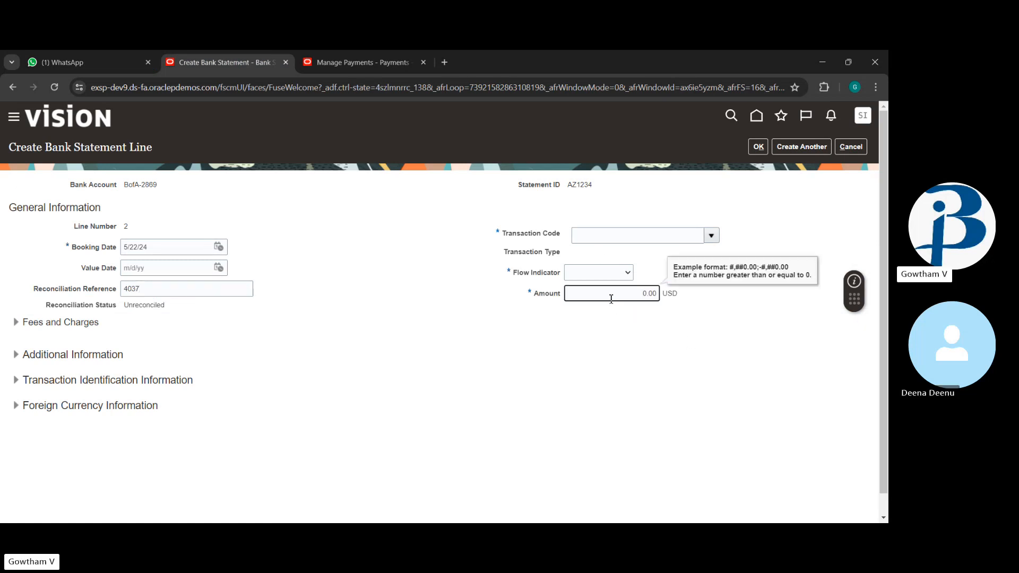
text(1000)
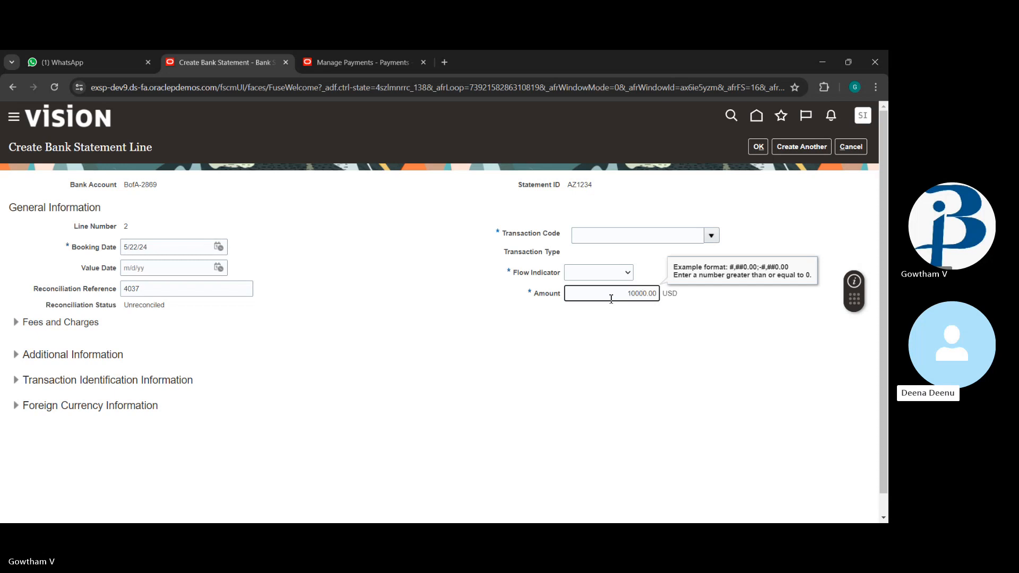
click(593, 323)
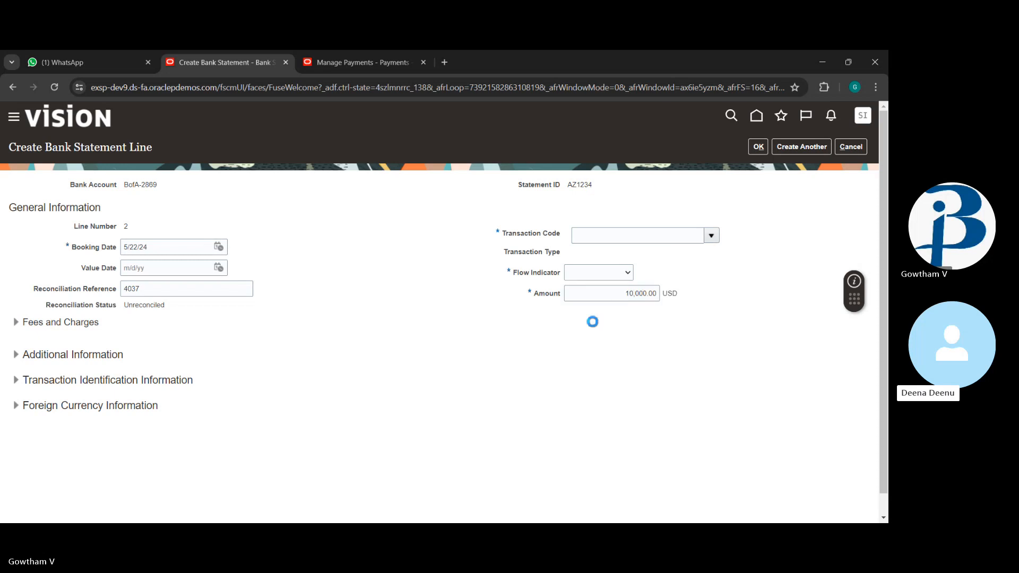
click(610, 273)
click(617, 301)
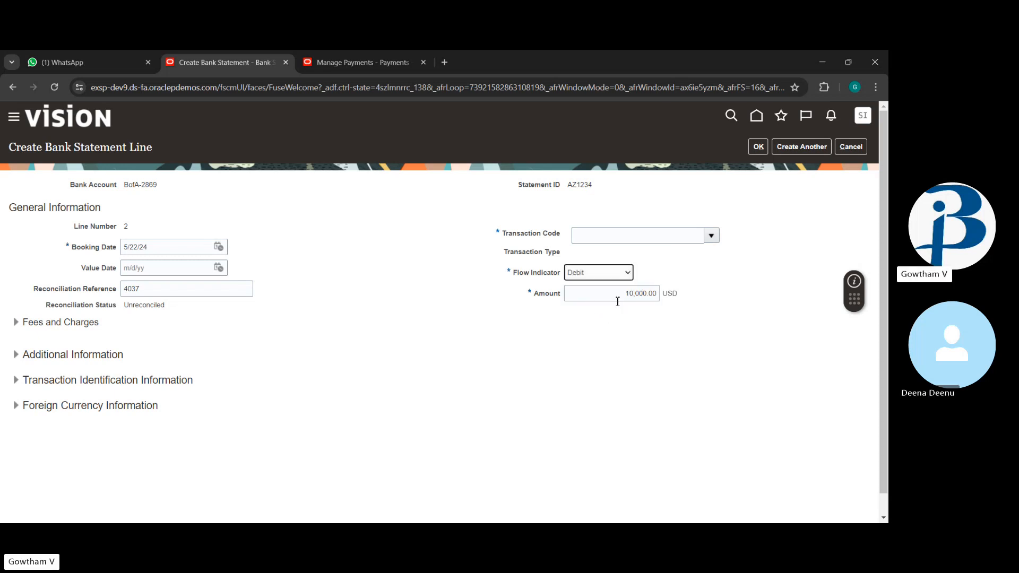
click(711, 236)
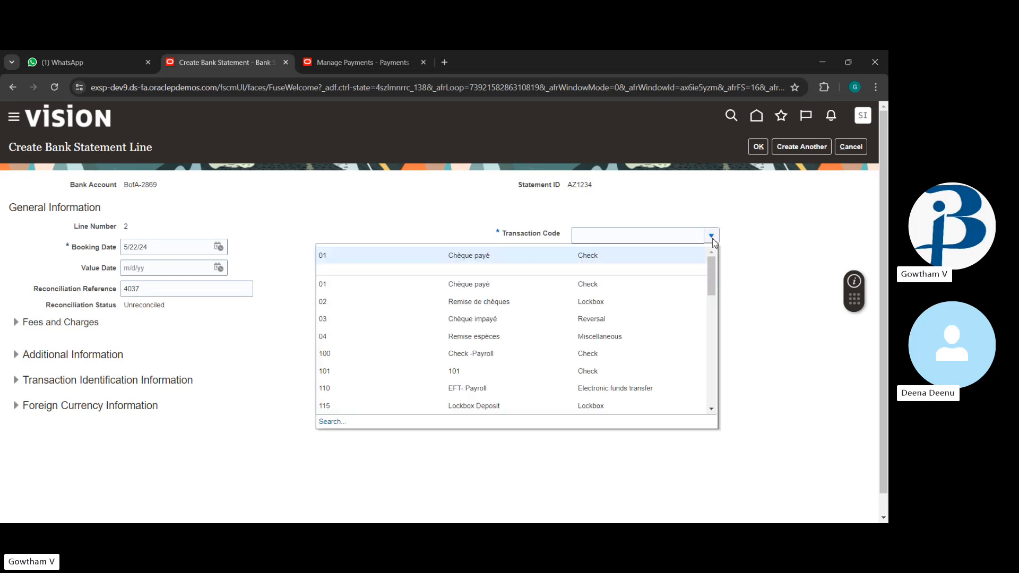
click(644, 259)
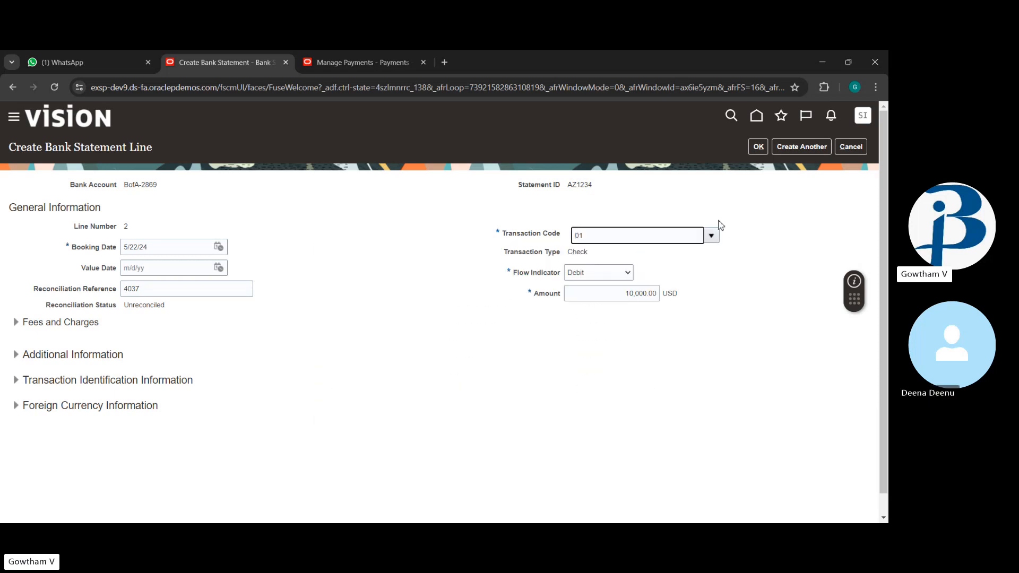
click(755, 149)
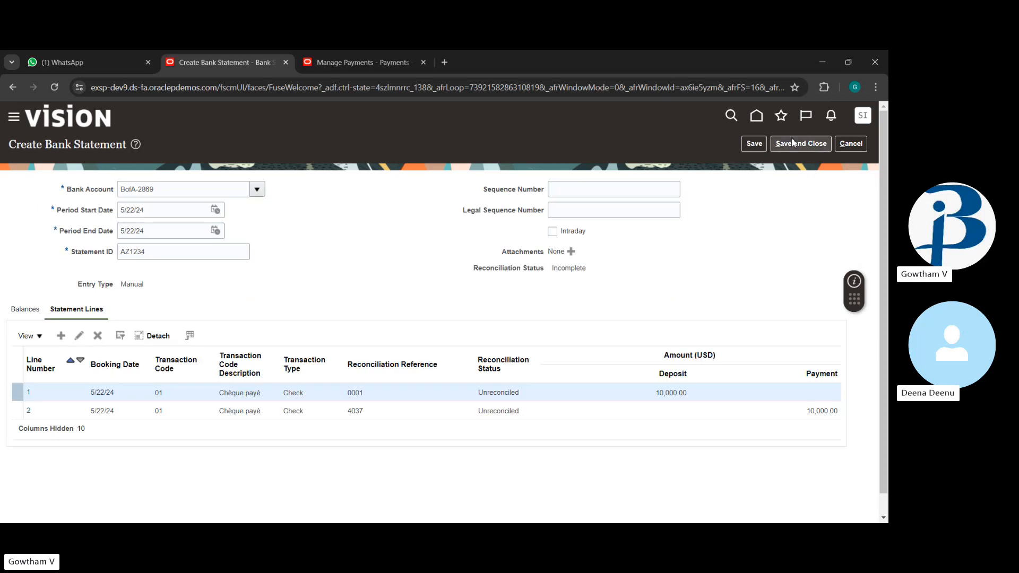
Step: Save and close statement AZ1234, then go to Manual Reconciliation
click(792, 139)
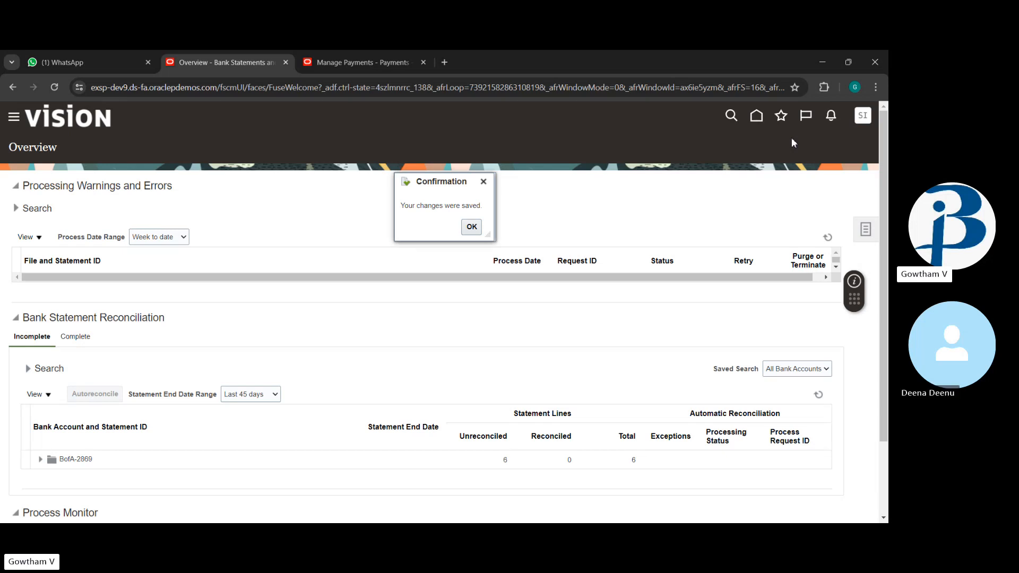
click(471, 227)
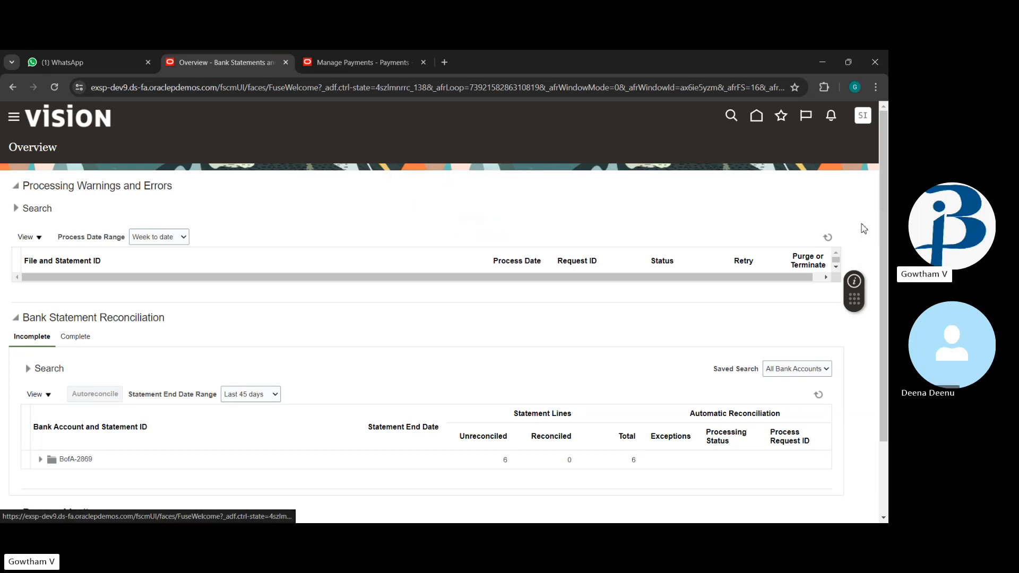
click(864, 229)
click(795, 248)
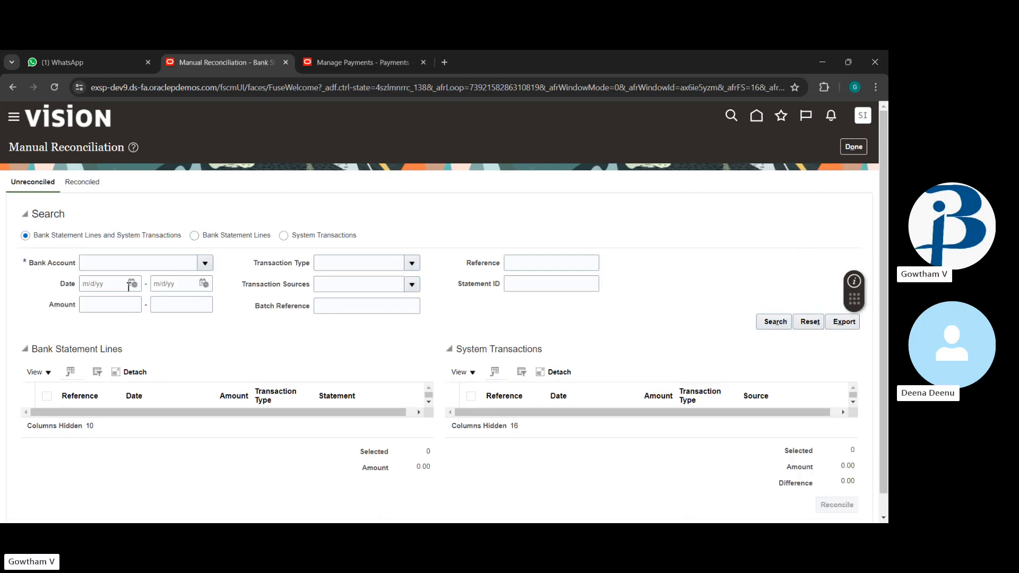
Step: Search unreconciled items for account BofA-2869 dated 5/22/24 to 5/22/24
click(205, 263)
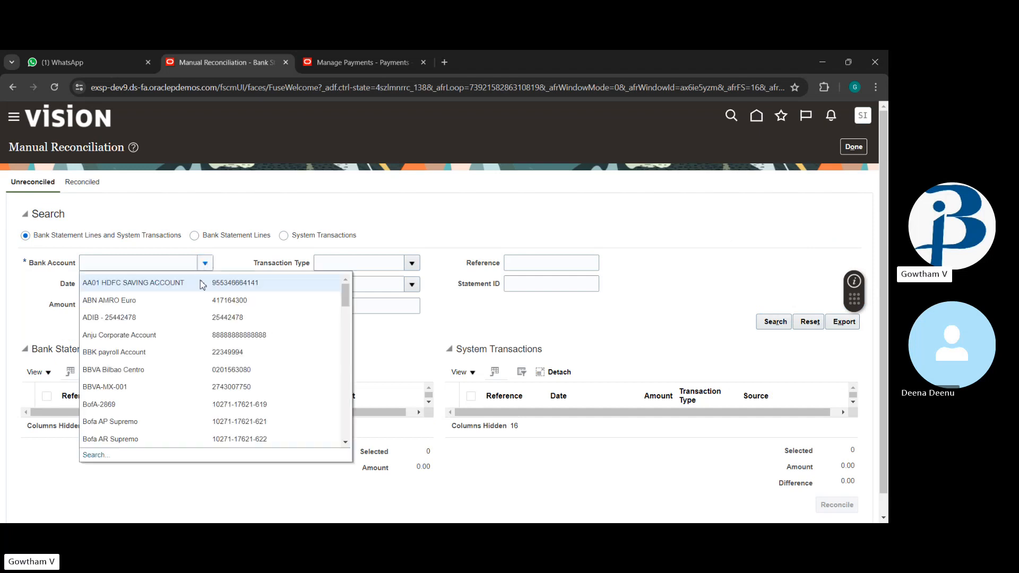
click(126, 409)
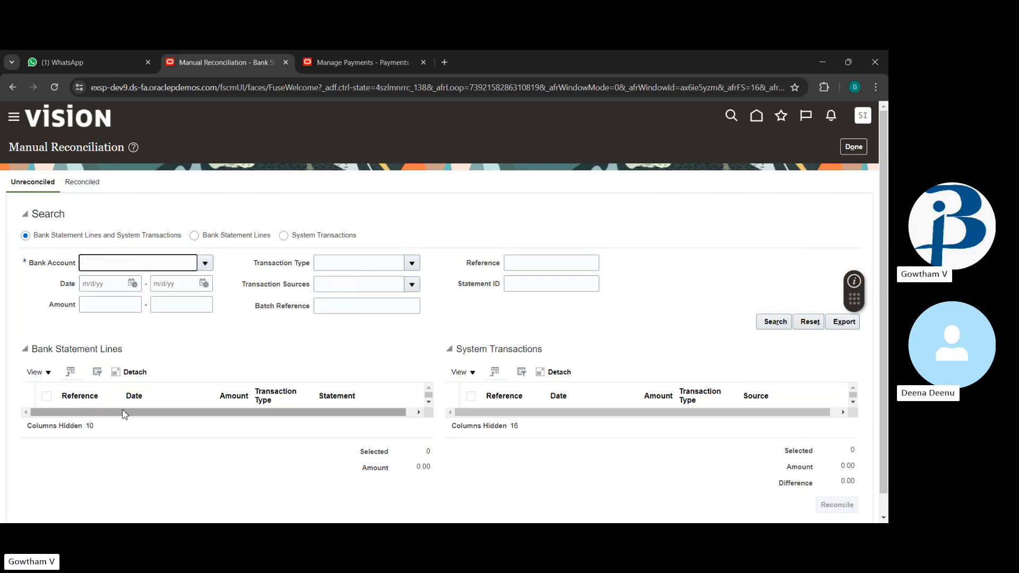
click(133, 284)
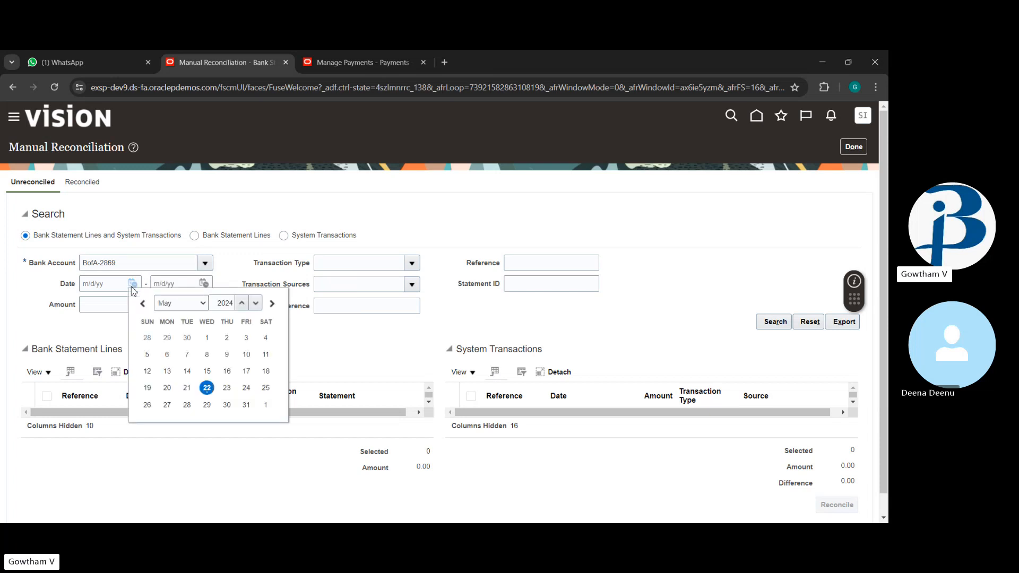
click(205, 386)
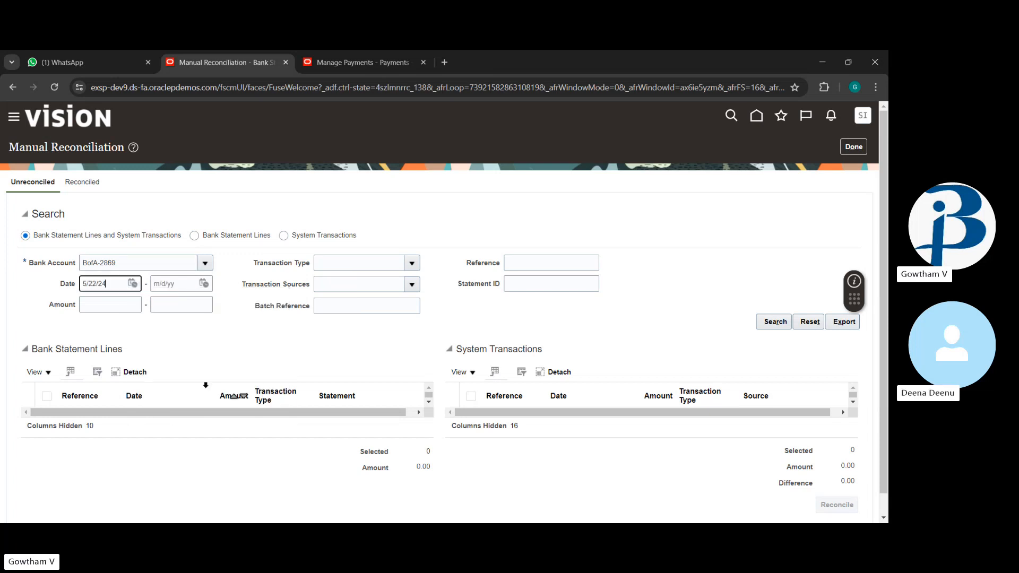
click(204, 283)
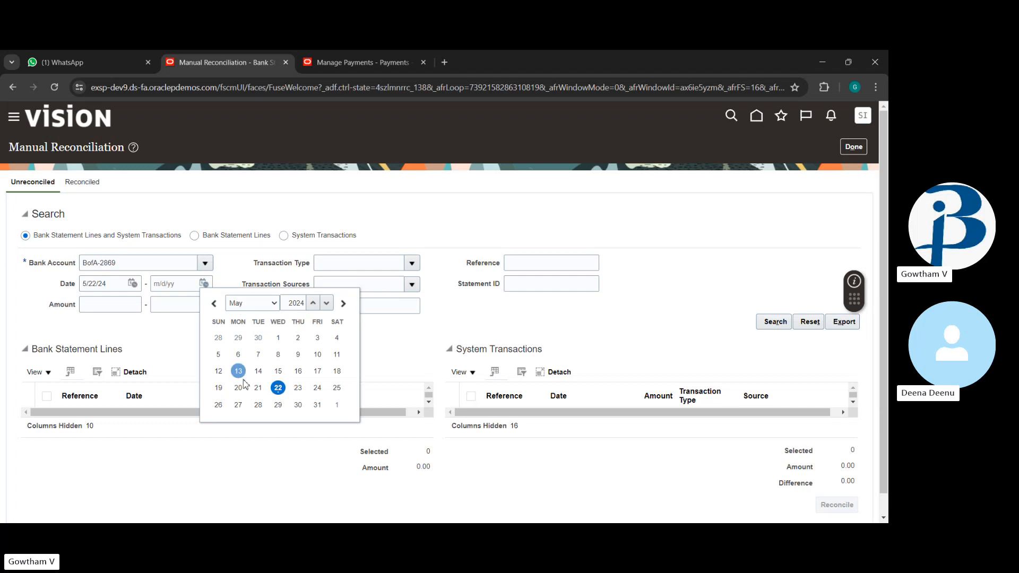
click(278, 388)
click(773, 324)
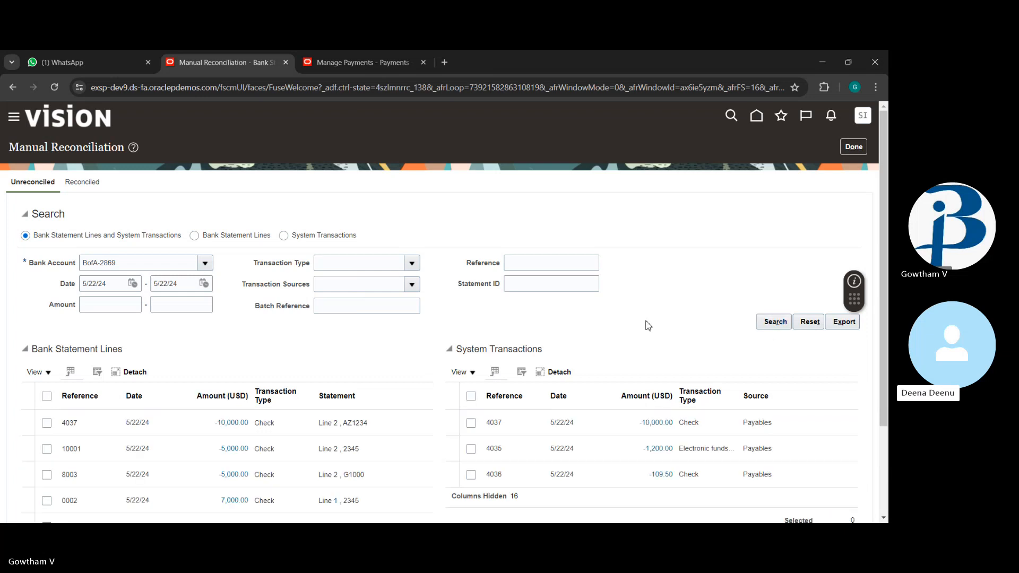
scroll(646, 323, down, 2)
scroll(646, 325, down, 1)
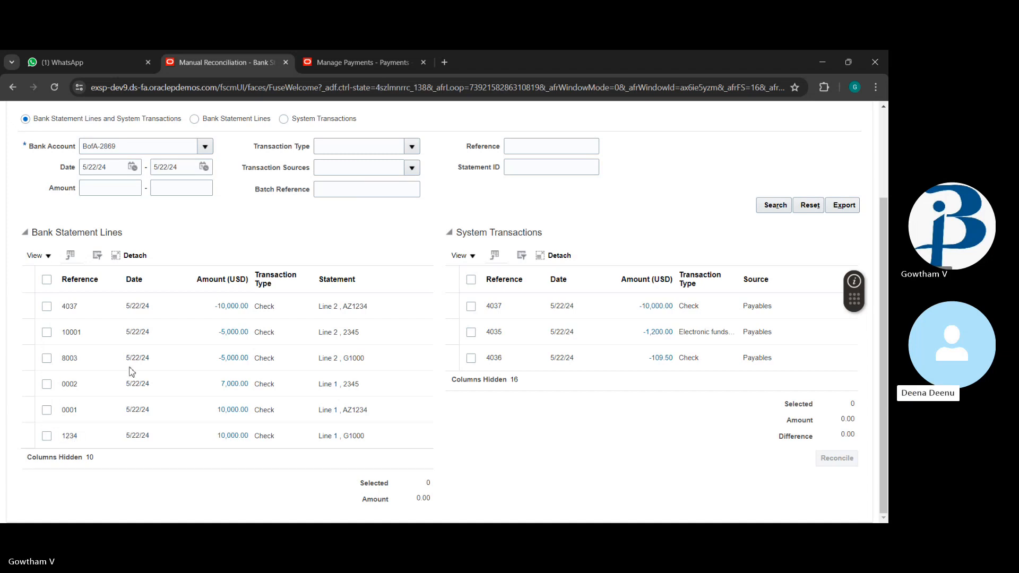
Step: Try reconciling statement line 1234 against system transaction 4037
click(47, 436)
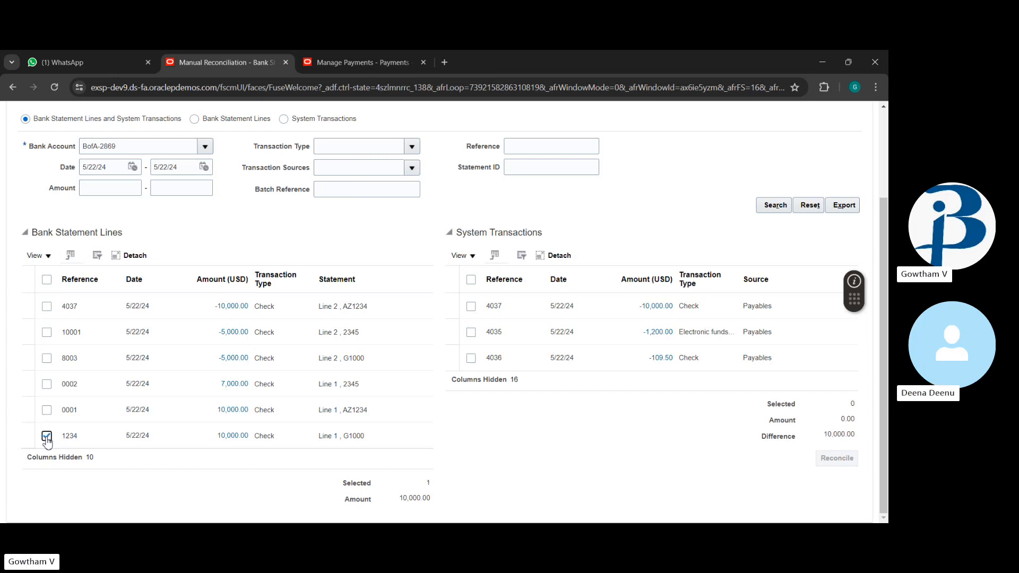
click(472, 306)
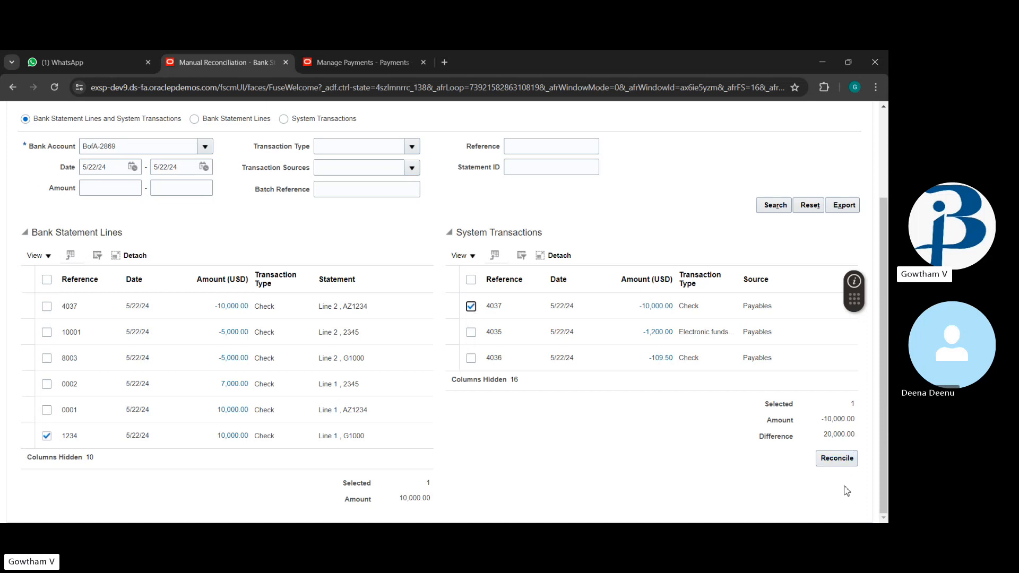
click(837, 460)
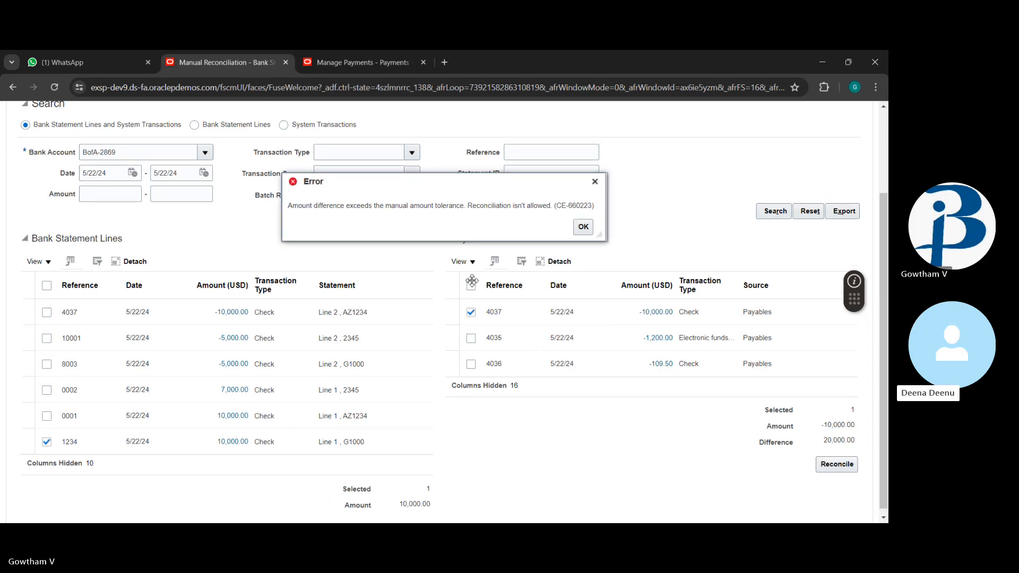
Step: Reconcile statement line 4037 with system transaction 4037 instead of line 1234
click(584, 227)
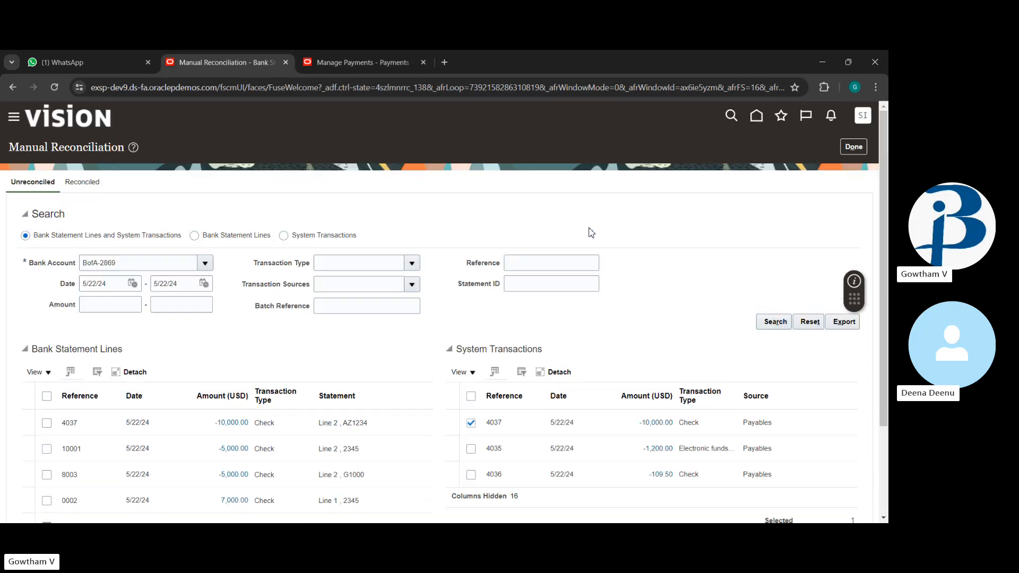
scroll(517, 320, down, 2)
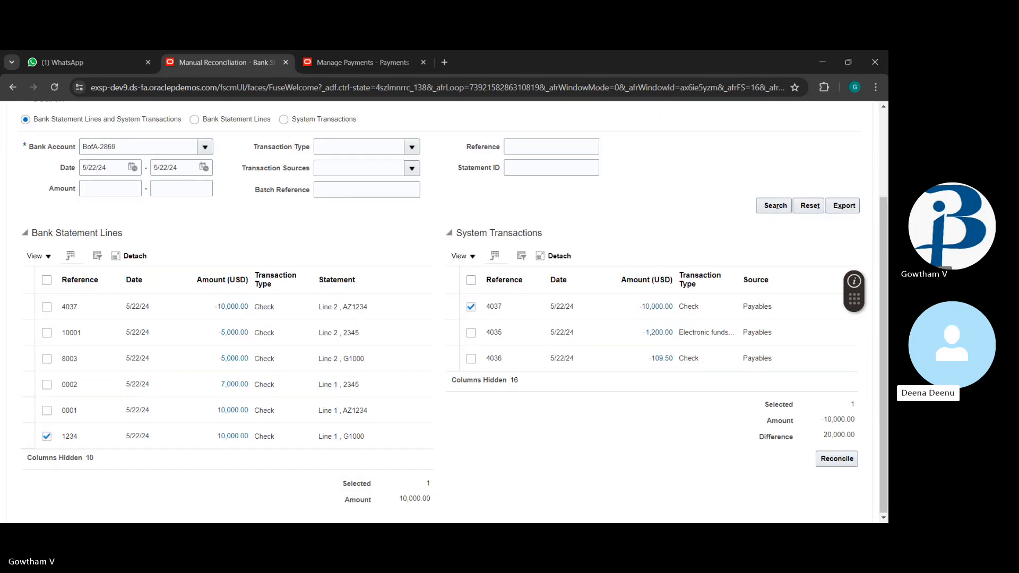
click(48, 438)
click(47, 307)
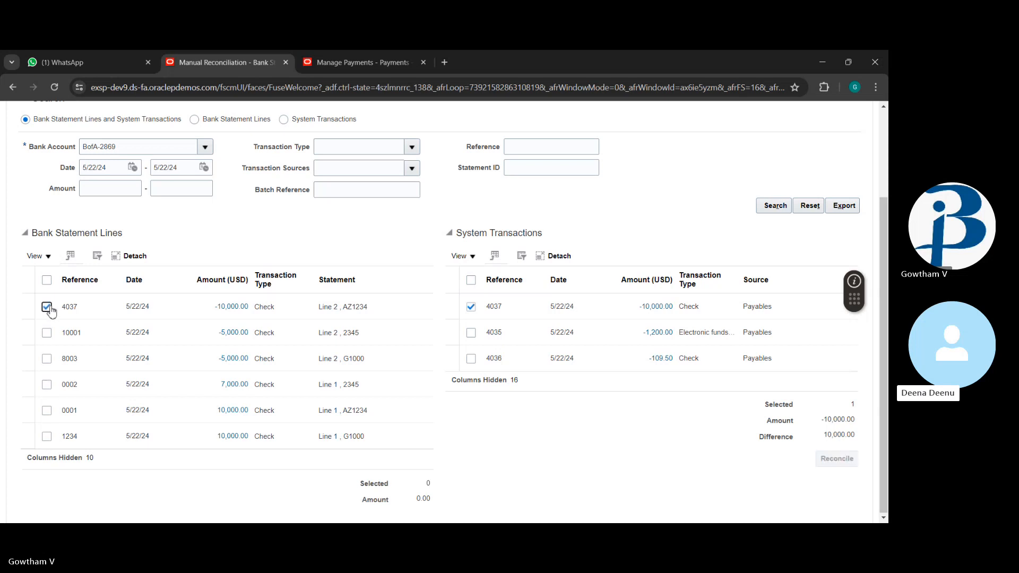
click(834, 460)
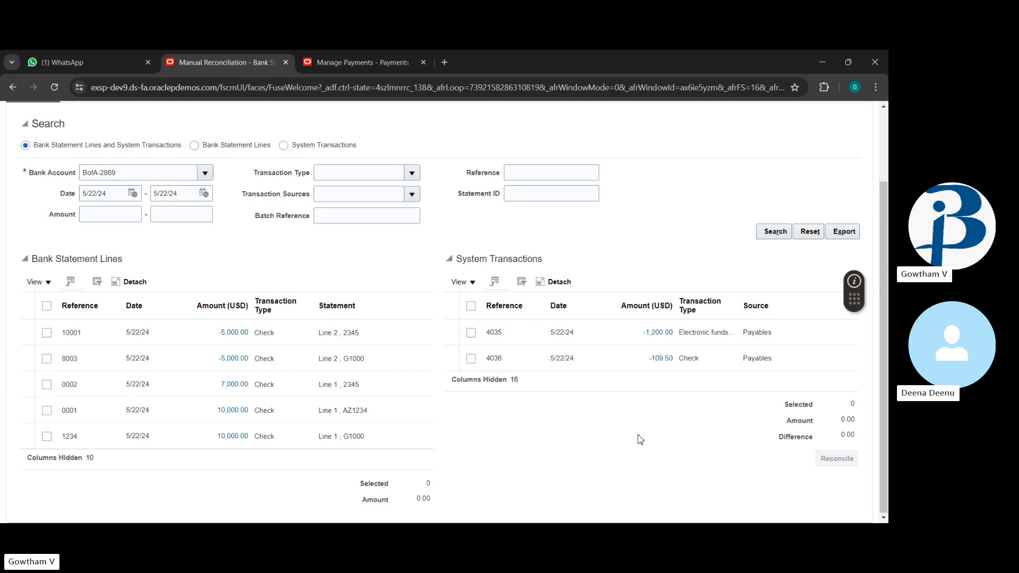
Step: Refresh the unreconciled search to confirm 4037 is gone
scroll(640, 439, up, 2)
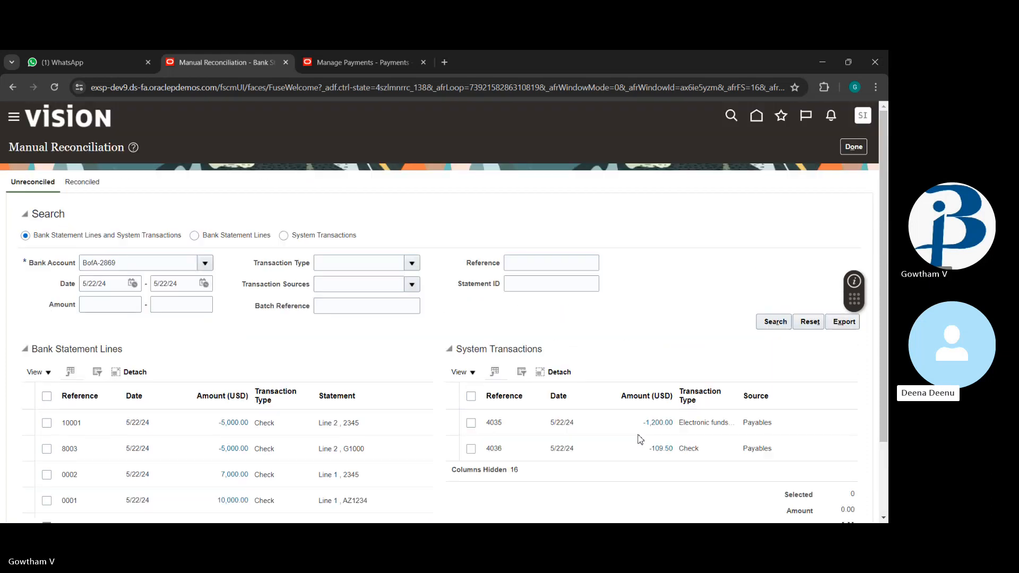
click(775, 323)
scroll(619, 357, down, 2)
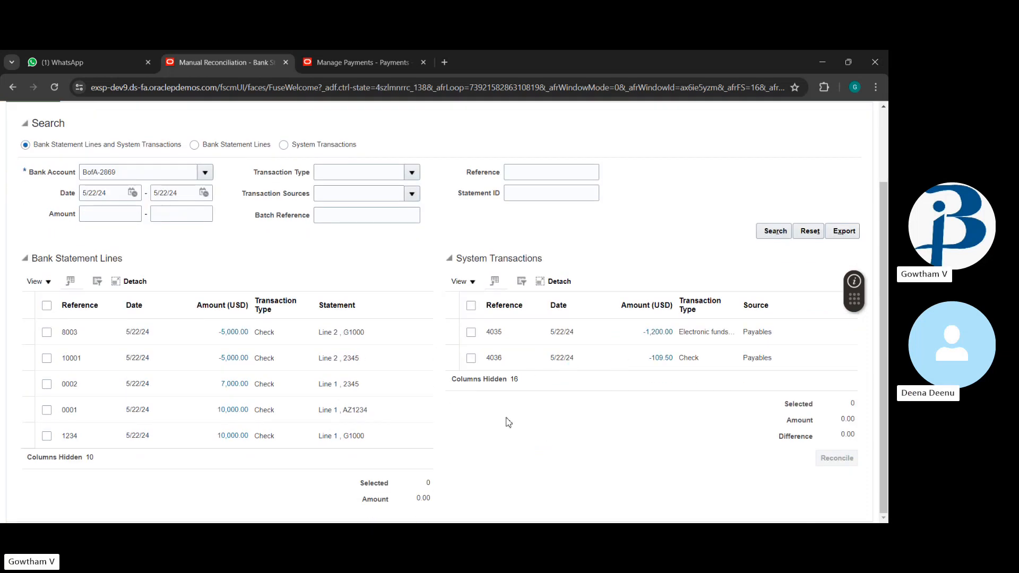
scroll(462, 278, up, 2)
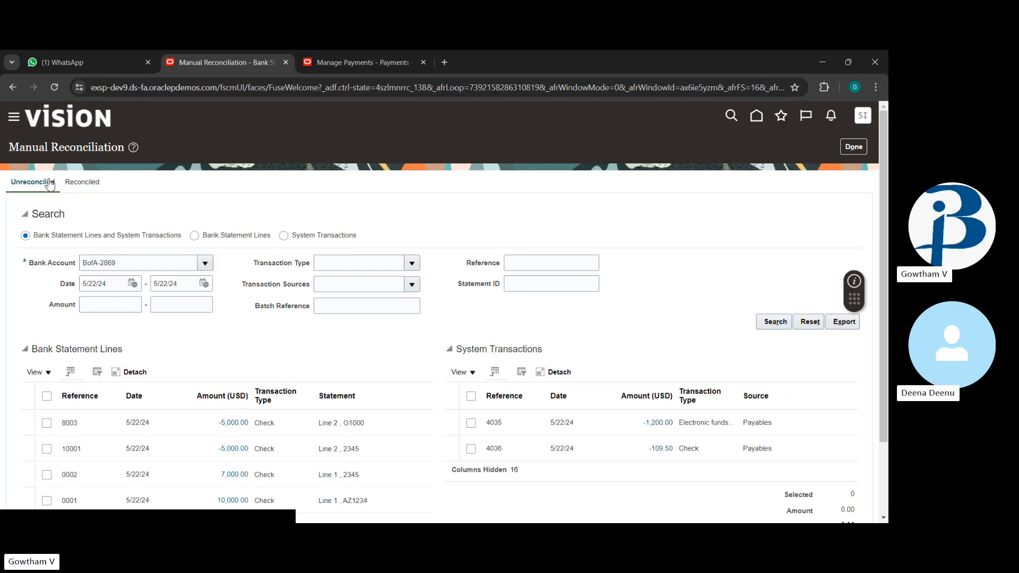
click(77, 184)
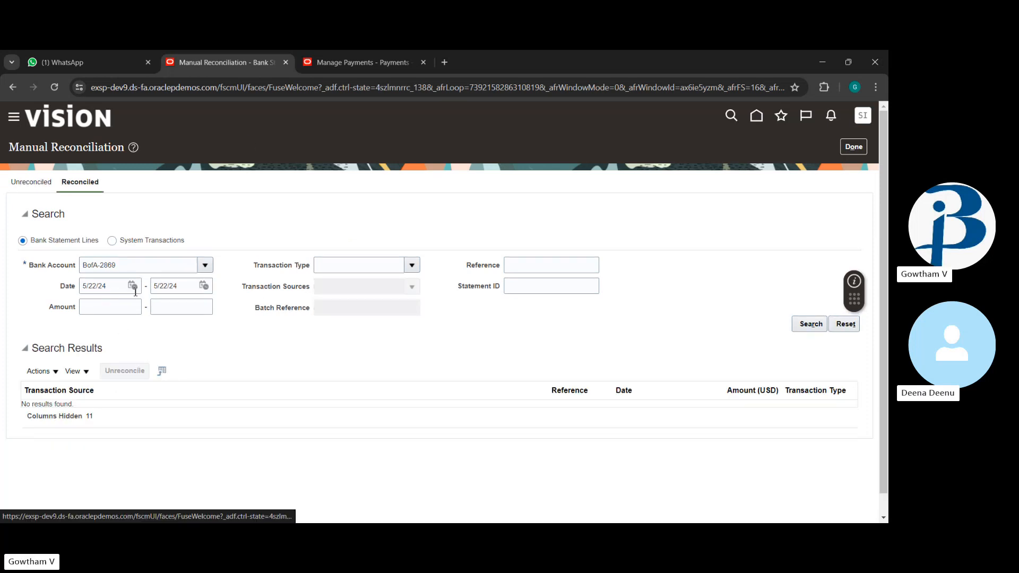
click(802, 325)
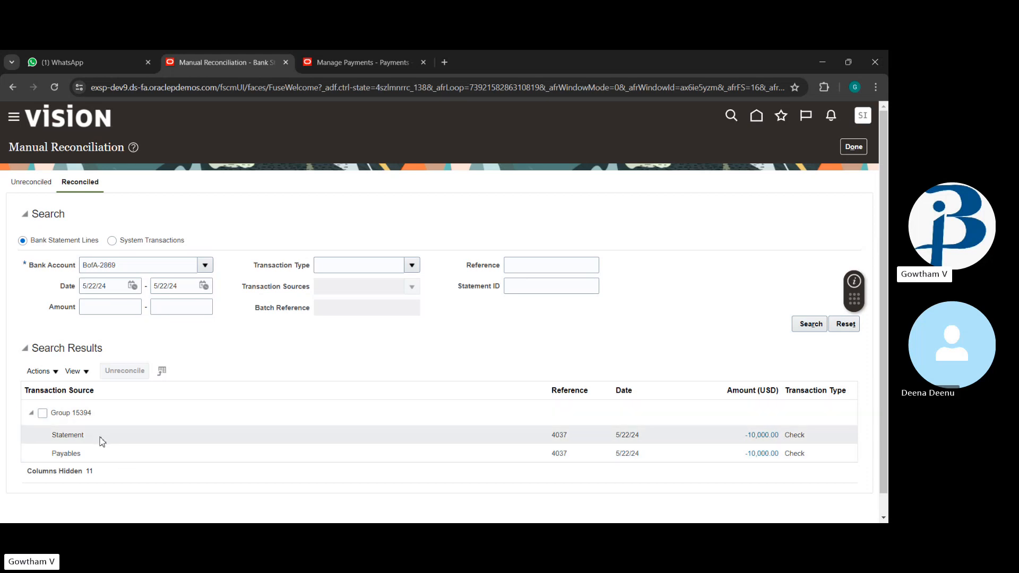
click(33, 185)
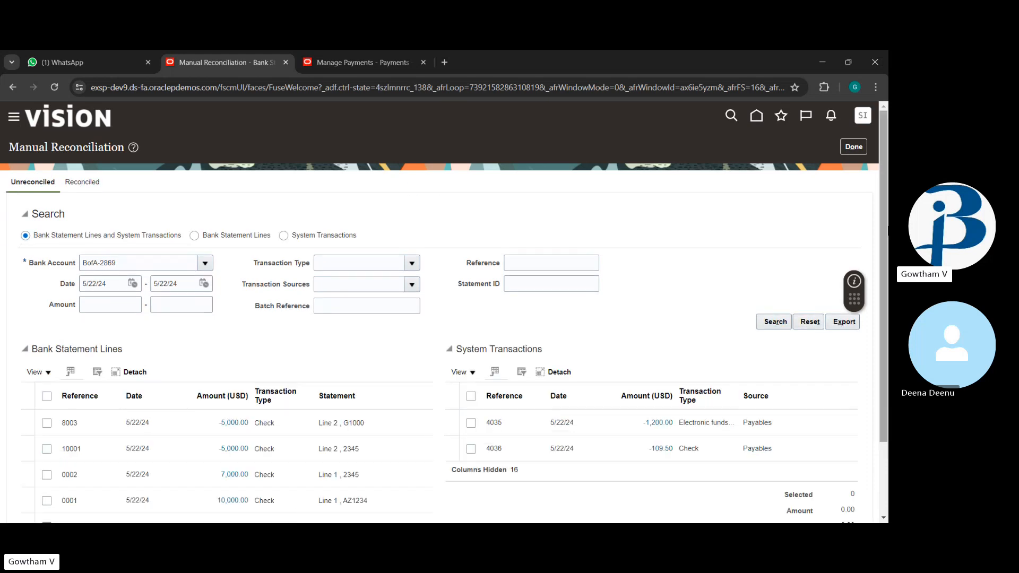
Step: Return to the Overview page and start a new external cash transaction
click(855, 154)
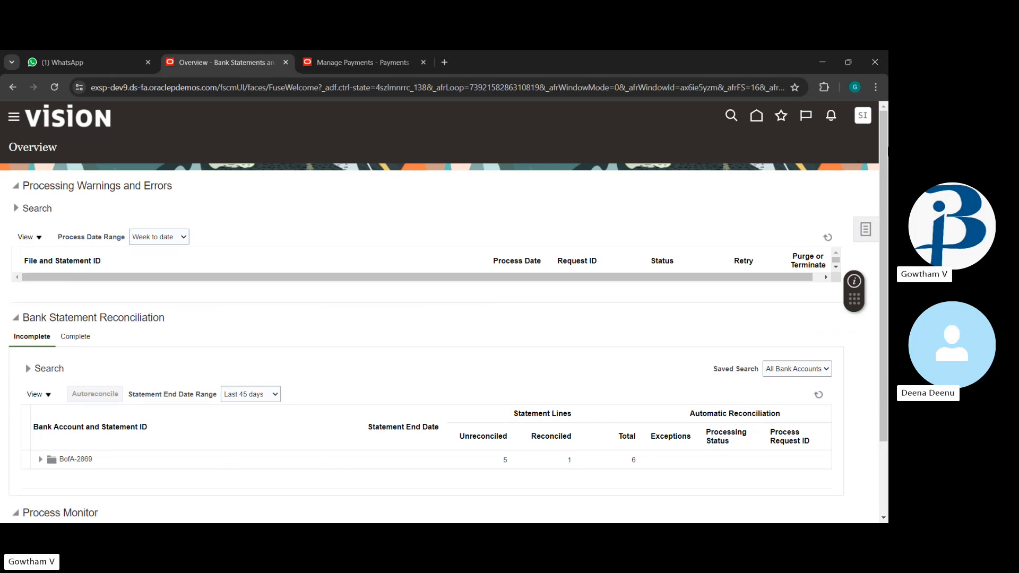
click(866, 231)
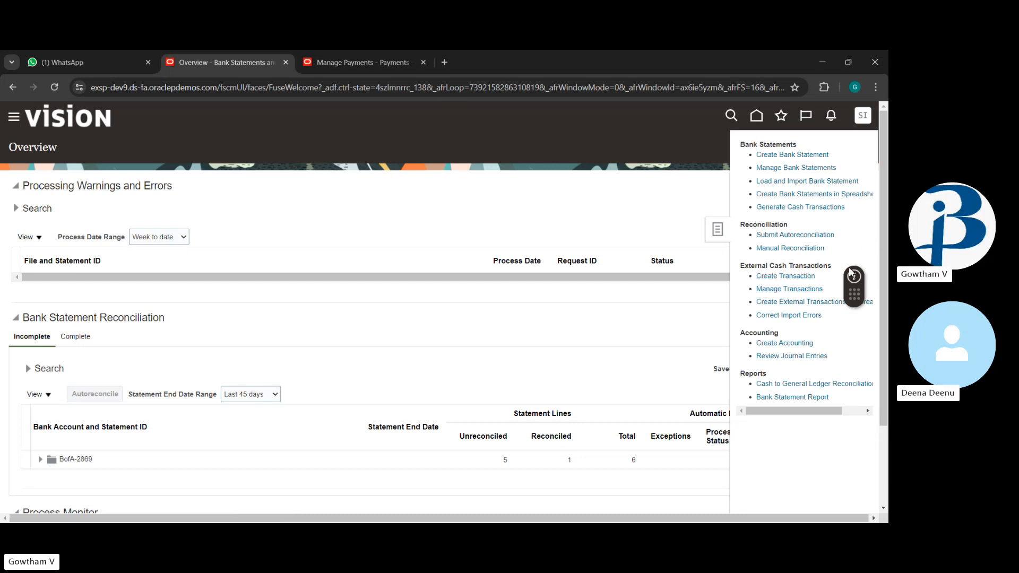
click(793, 278)
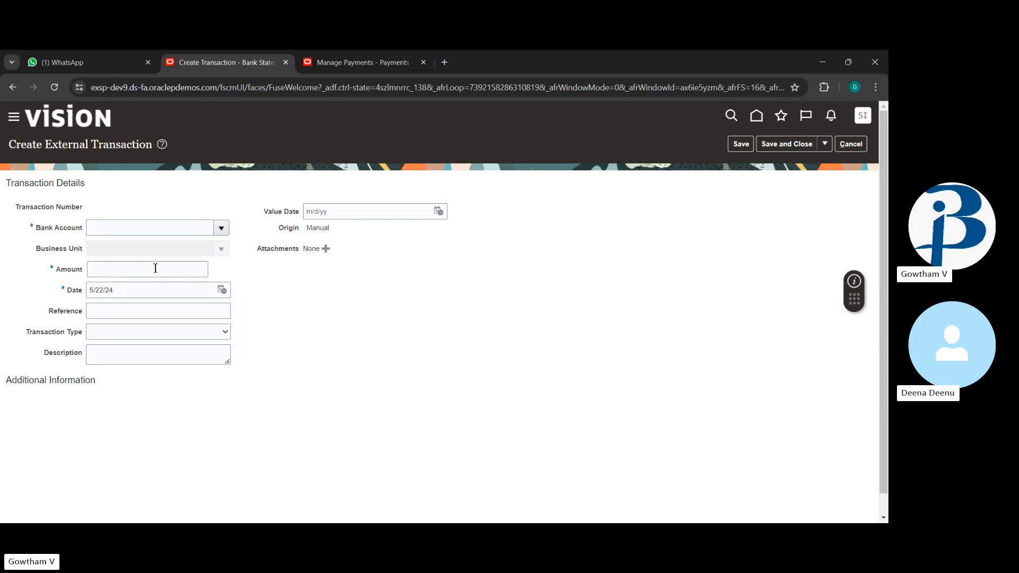
Step: Set up a BofA-2869 transaction for US1 Business Unit with transaction type Bank adjustment
click(221, 228)
click(163, 367)
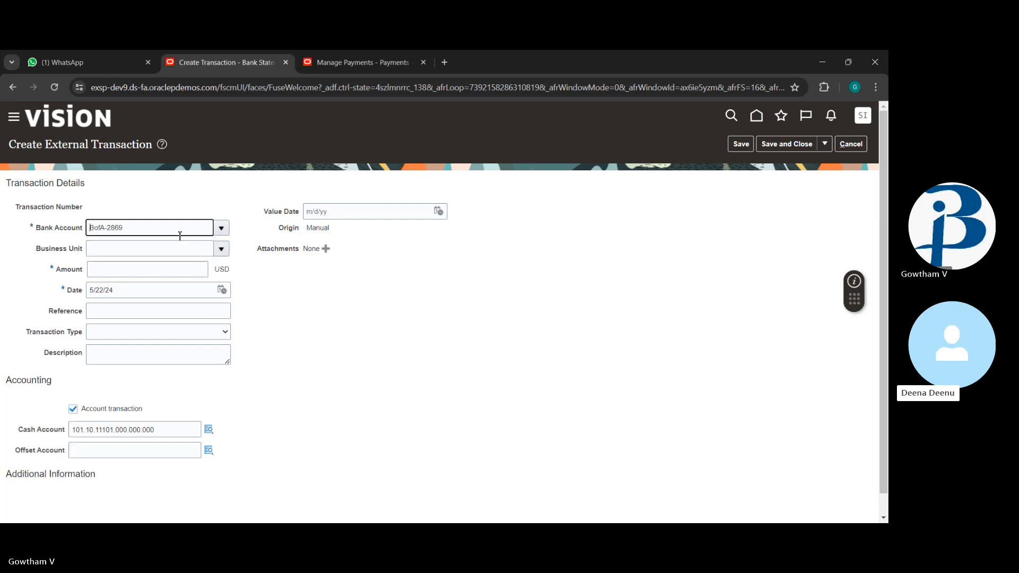
click(222, 250)
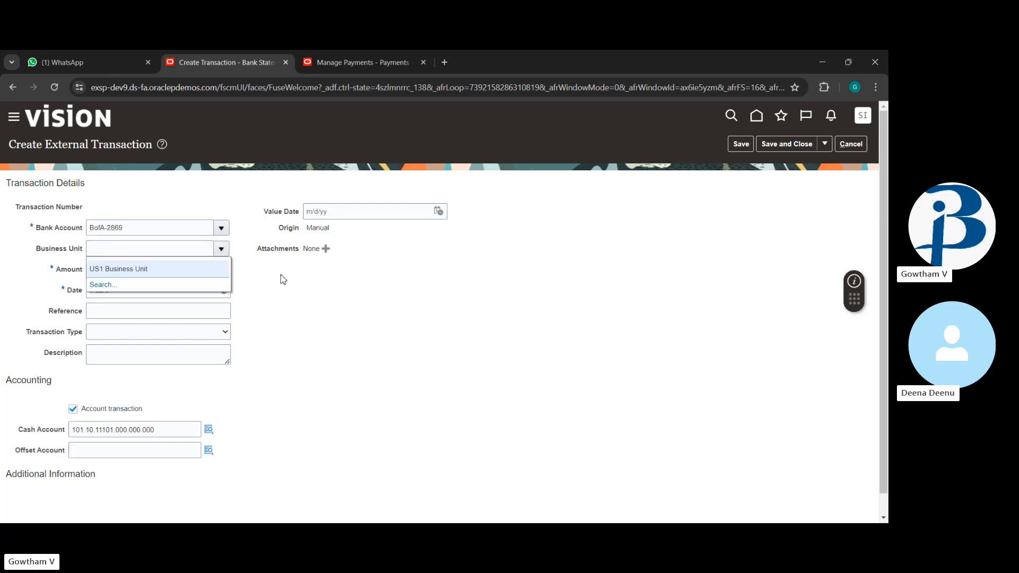
key(Escape)
click(178, 272)
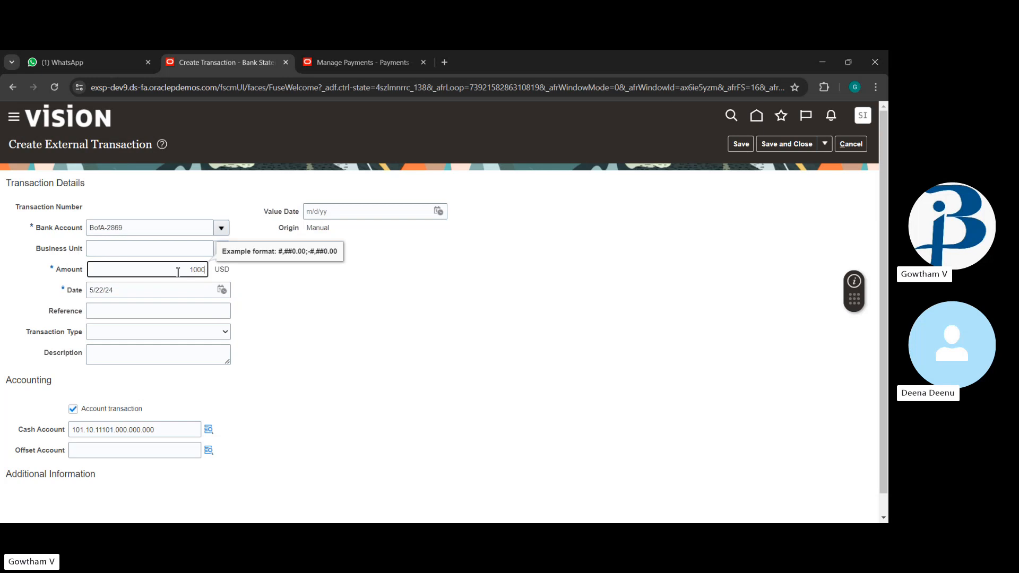
click(360, 300)
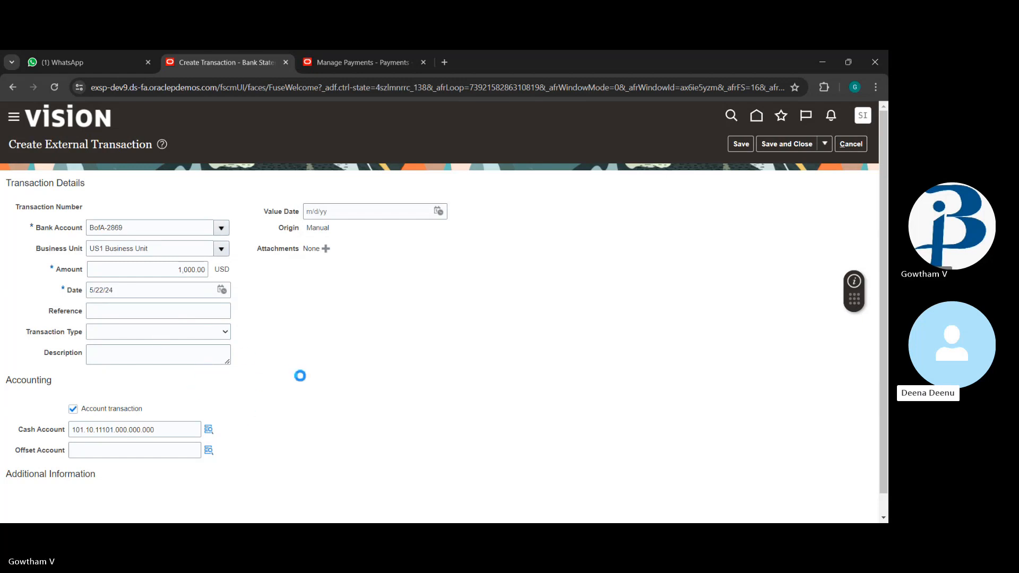
scroll(235, 389, down, 1)
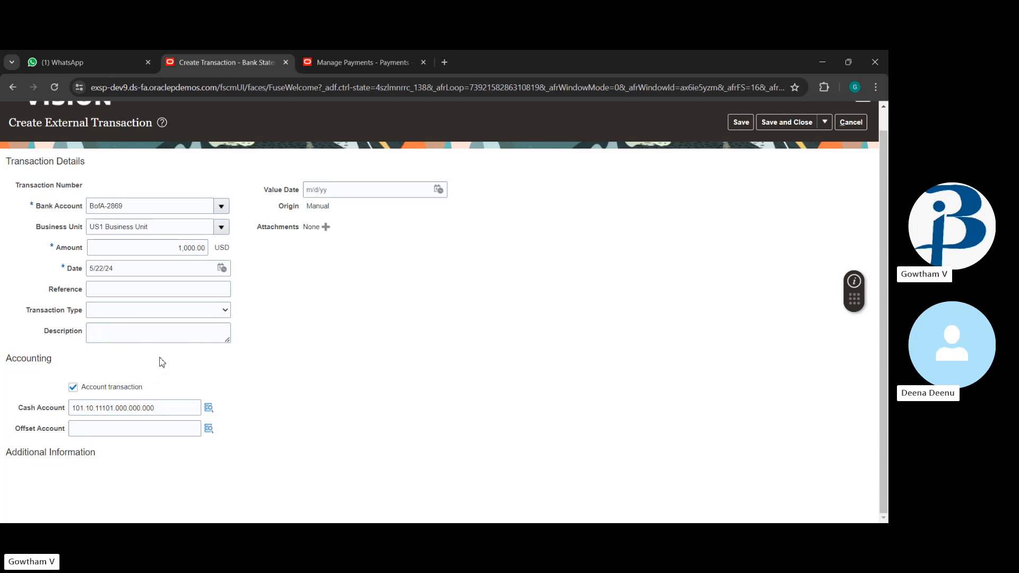
click(178, 343)
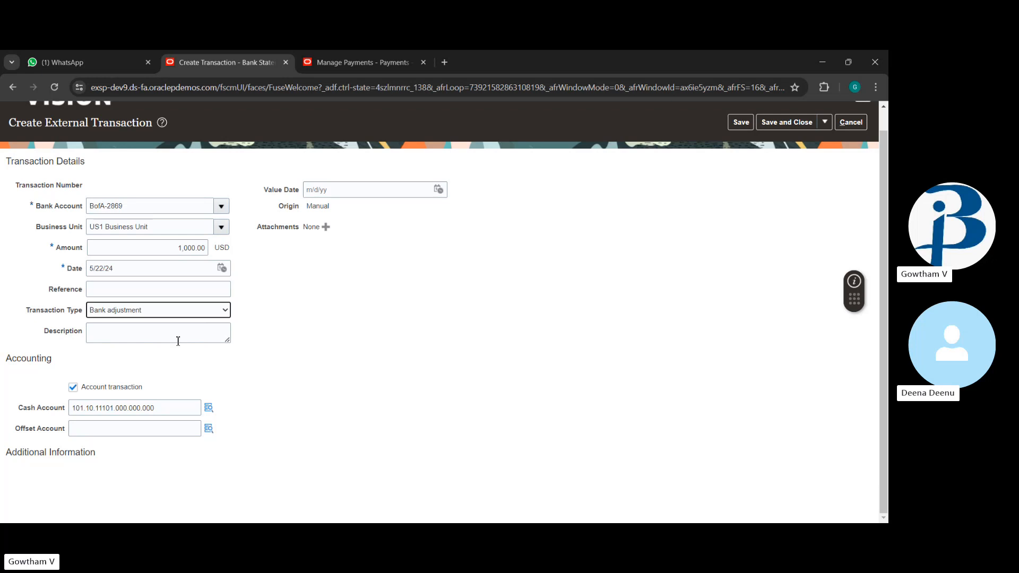
Step: Describe it as 'bank charge for last payment rs100000' and save without an offset account
click(119, 338)
text(ban)
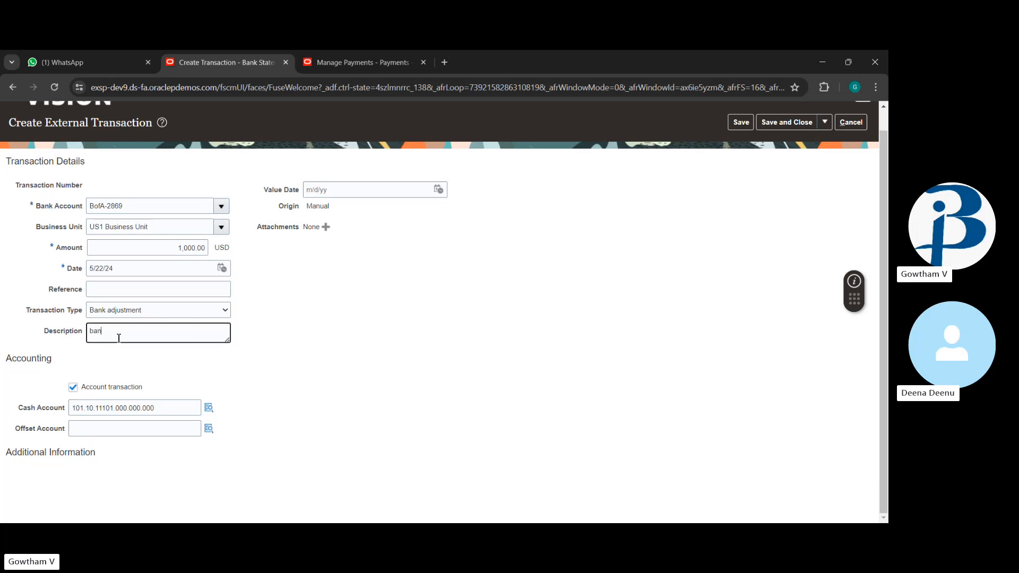
text(k charge)
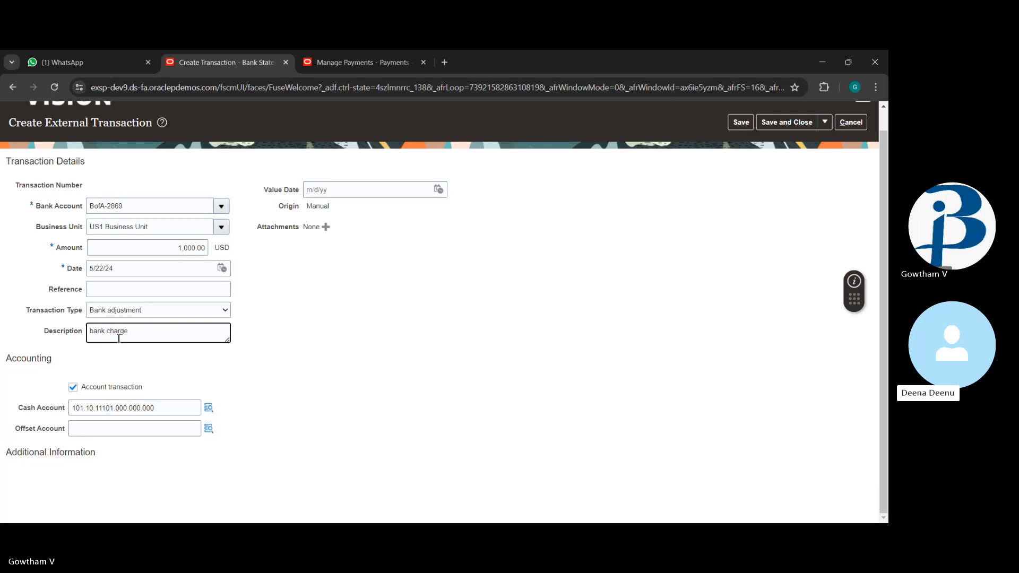
text(s)
text( for last )
text(paymne)
key(BackSpace)
key(BackSpace)
text(ent rs100000)
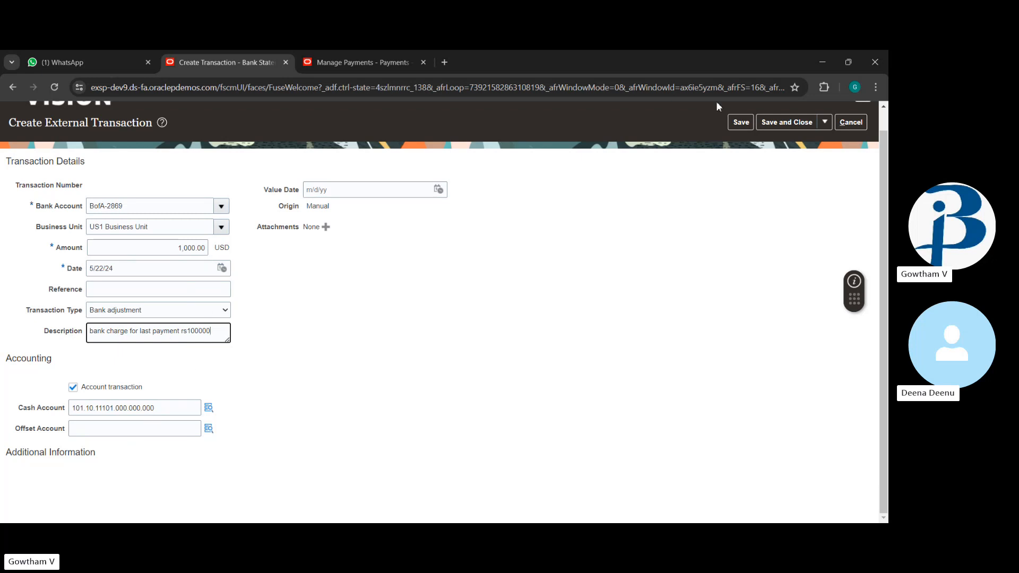
click(742, 122)
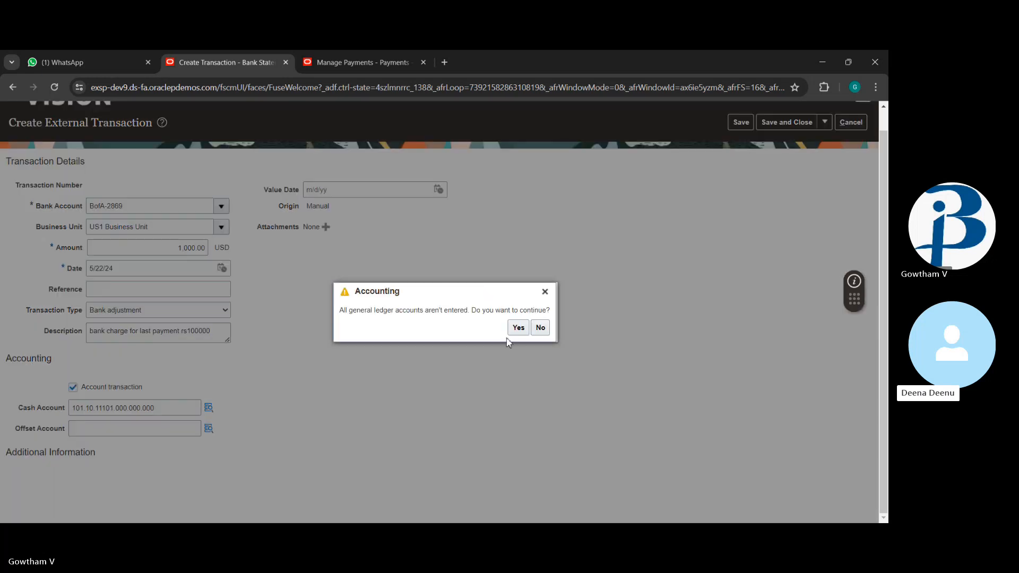
click(519, 328)
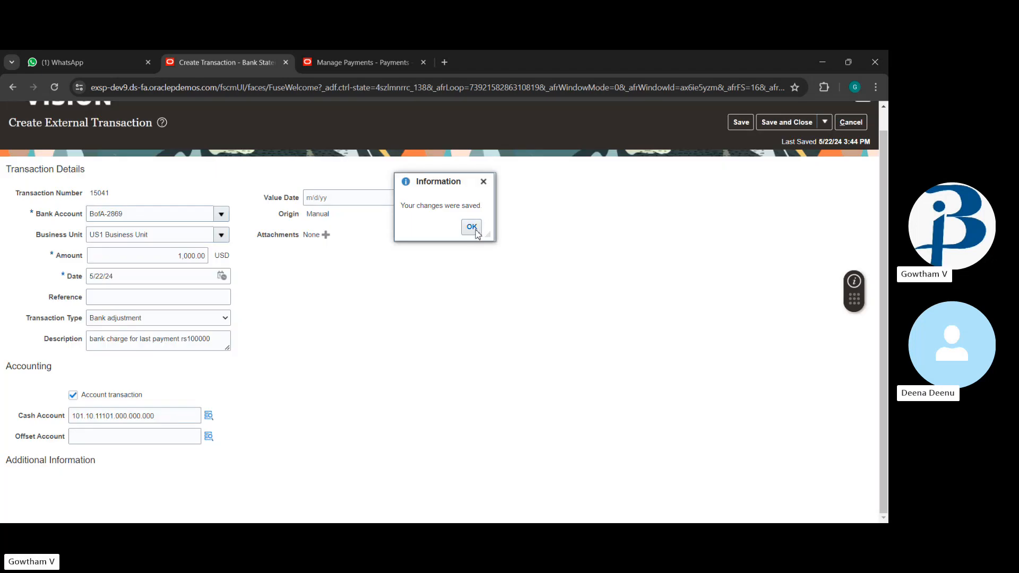
click(472, 227)
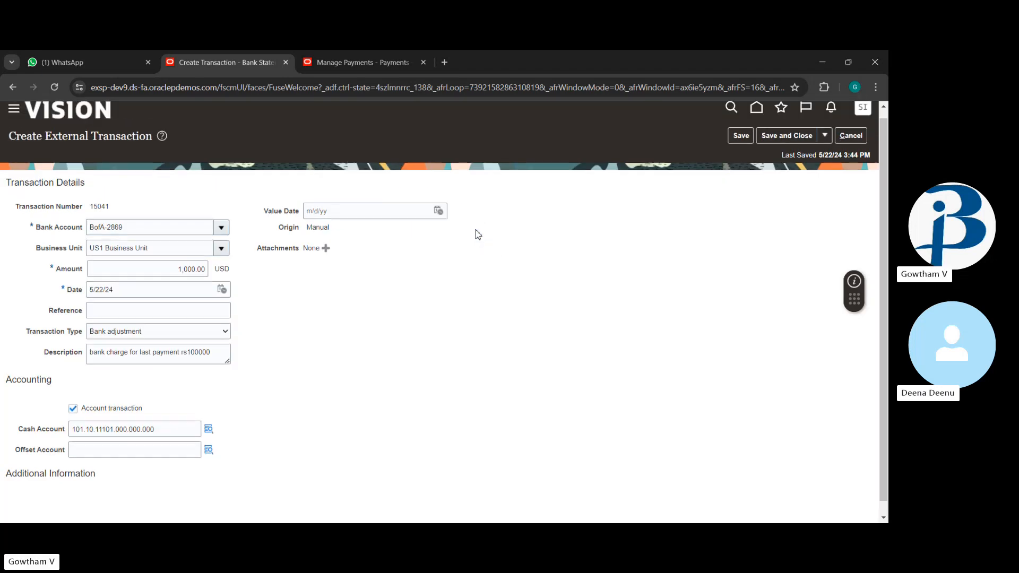
Step: Leave saved transaction 15041 and return to the home page
click(856, 136)
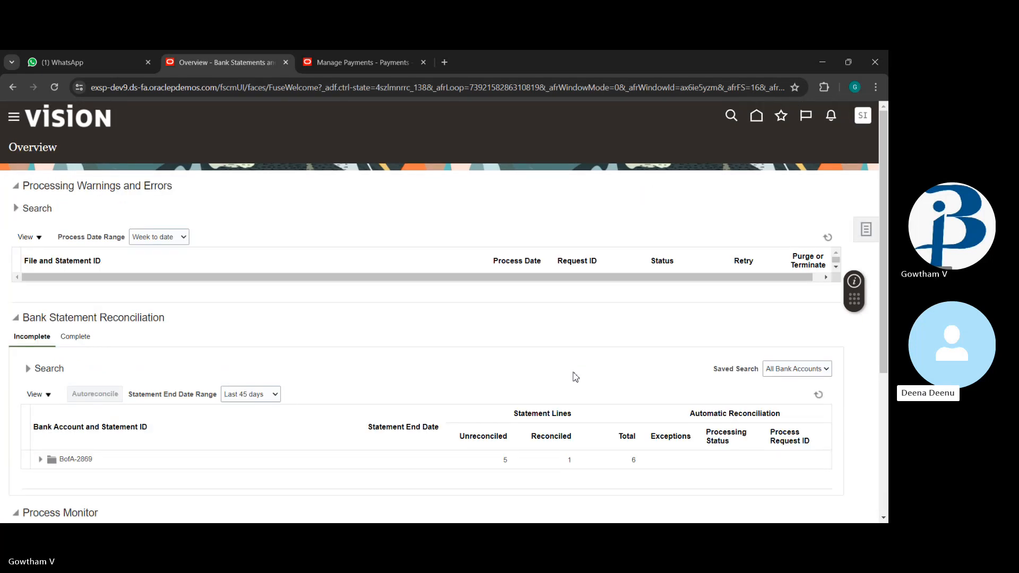
click(757, 120)
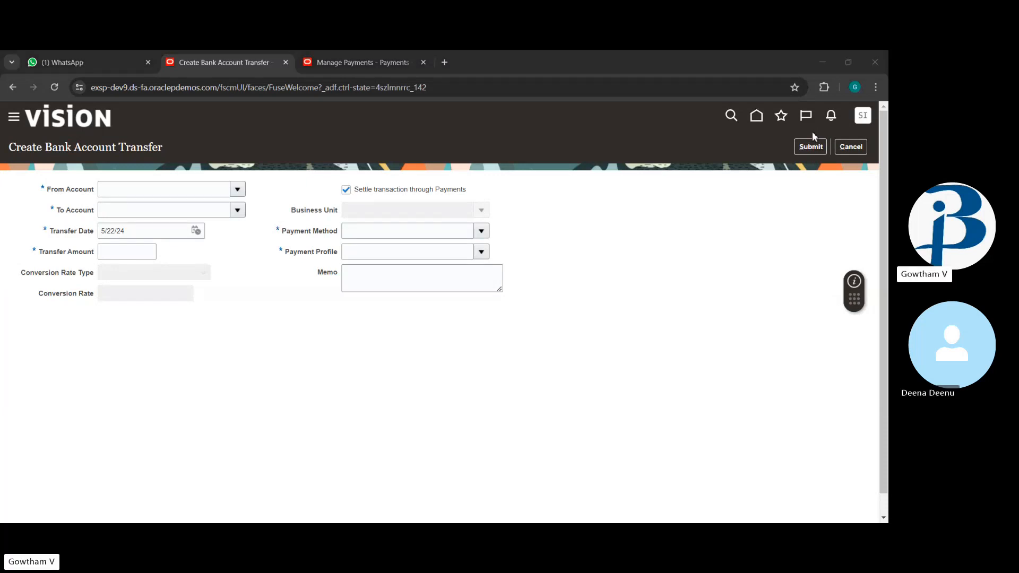
Step: Cancel the blank bank account transfer, confirm discarding it, and return home
click(842, 148)
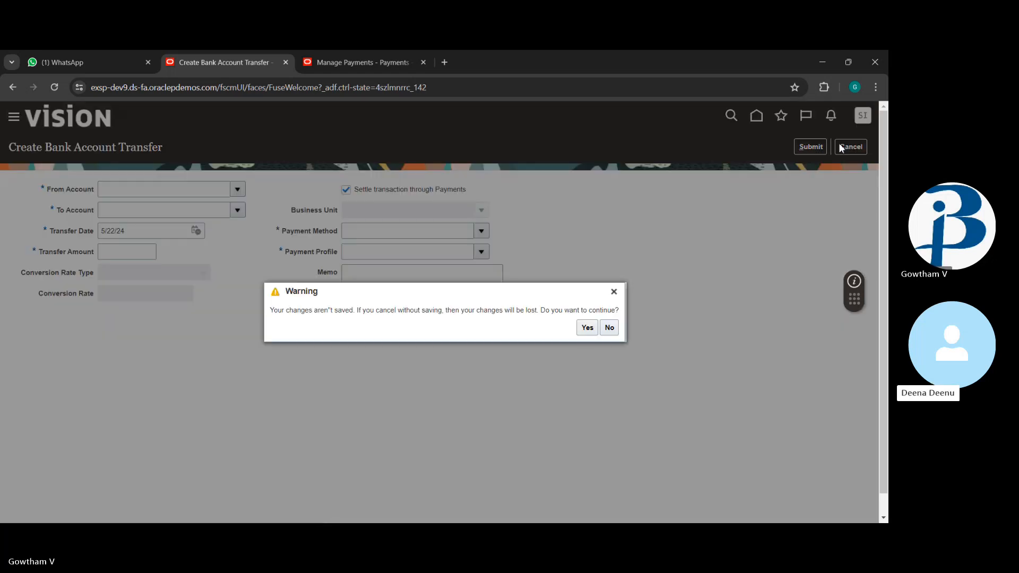
key(Return)
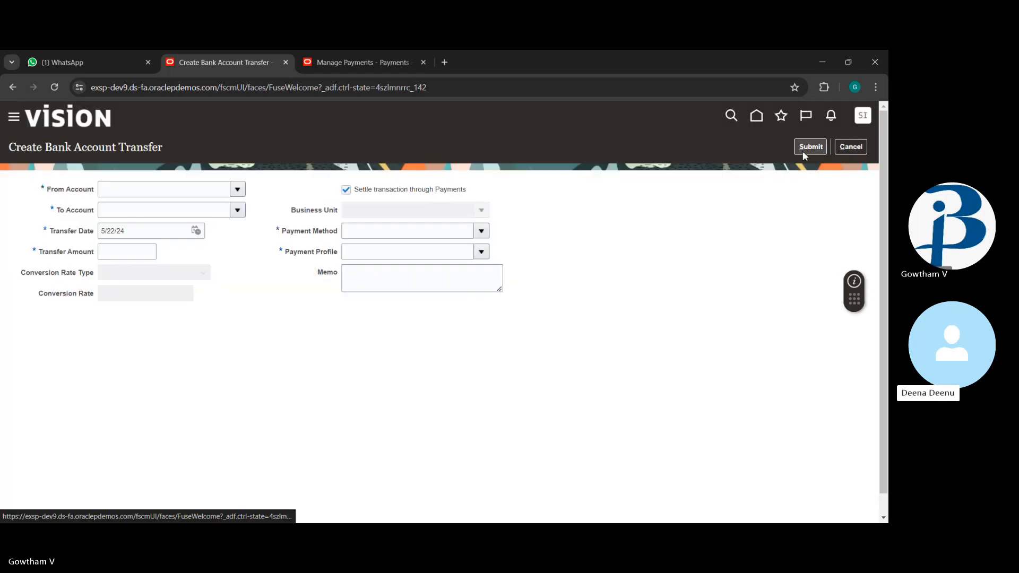
click(846, 150)
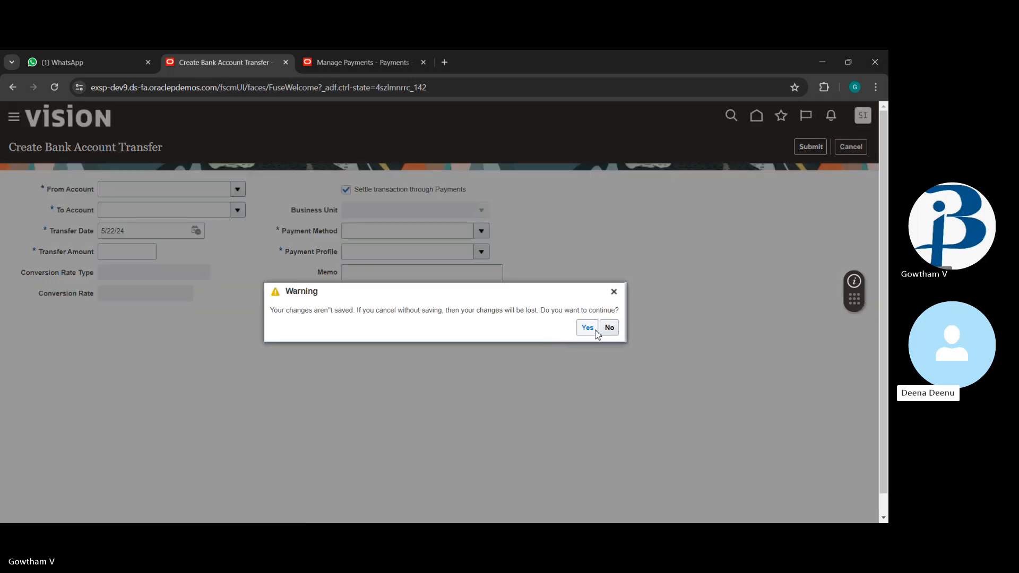
click(587, 329)
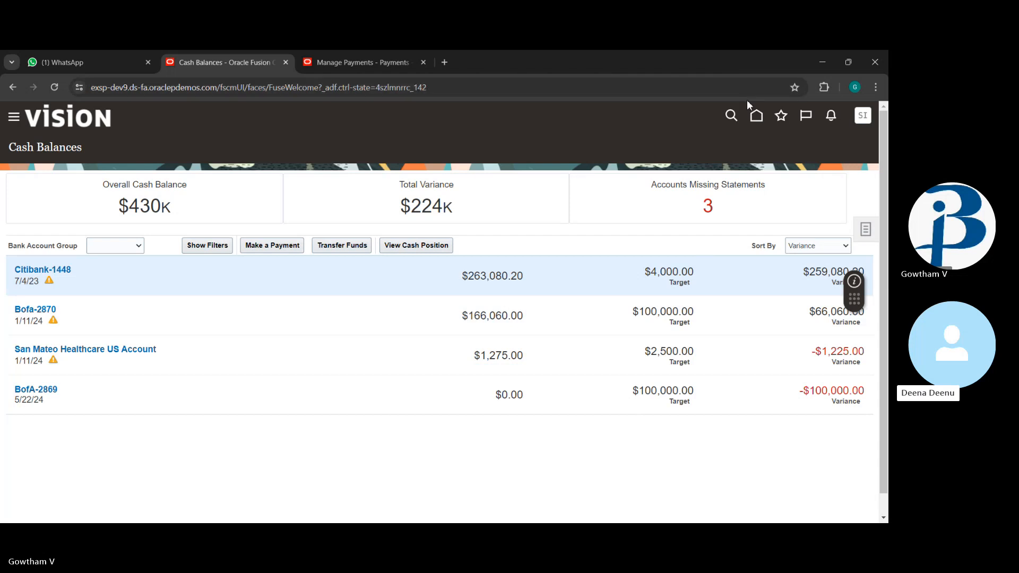
click(754, 118)
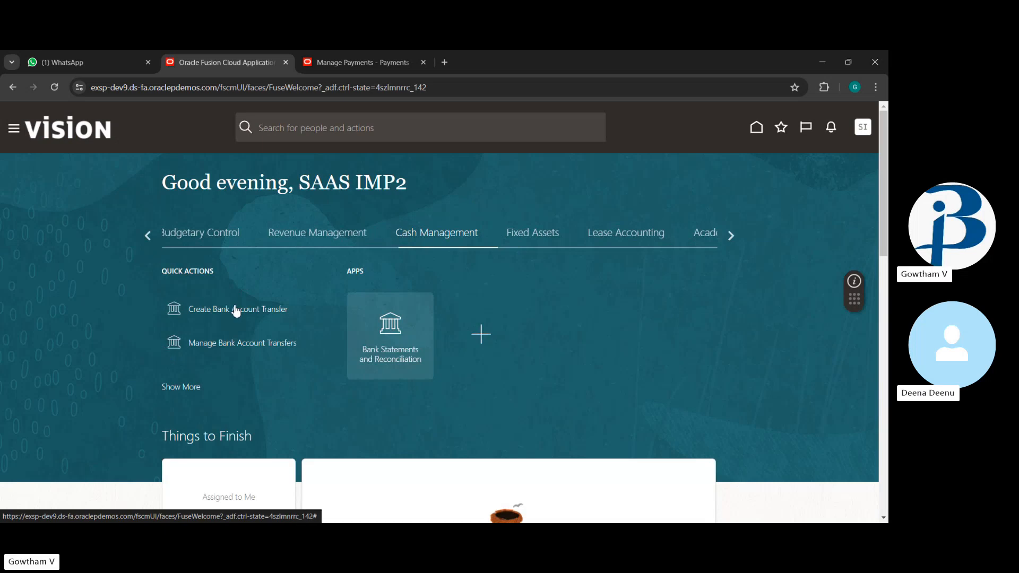
Step: Submit a 10,000.00 USD transfer from BofA-2869 to Bofa AP Supremo, not settled through Payments
click(236, 312)
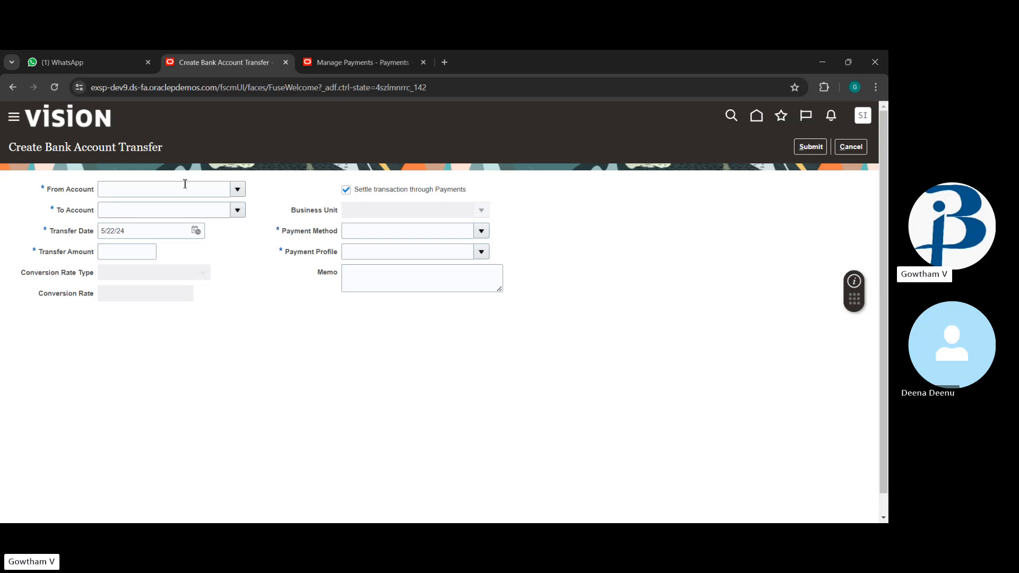
click(237, 190)
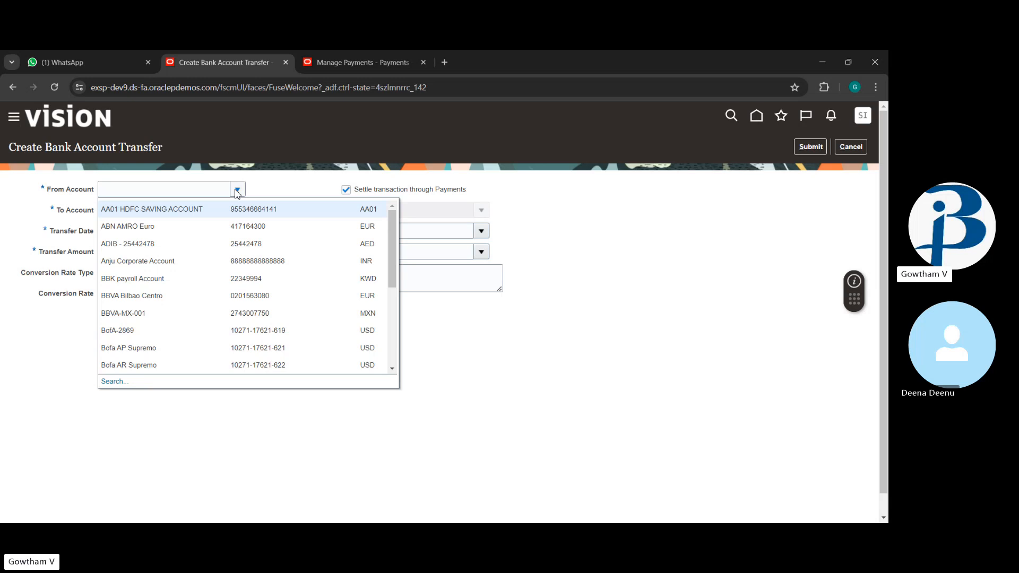
click(198, 330)
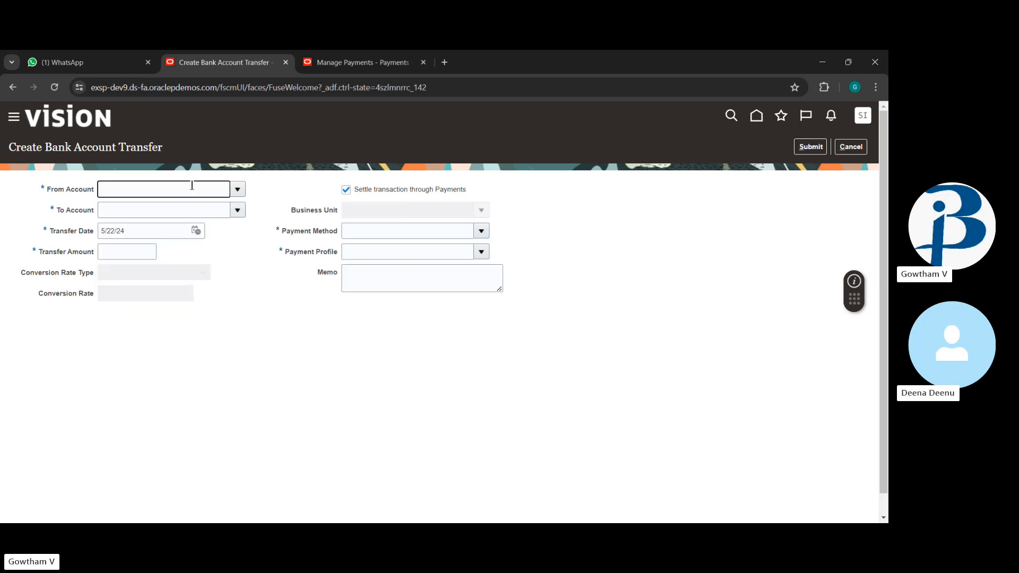
click(239, 214)
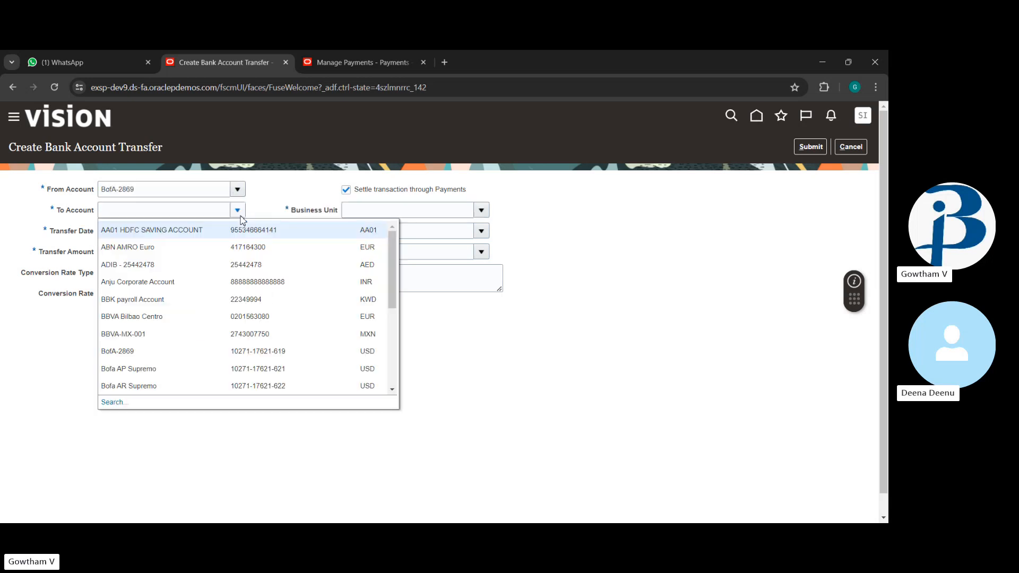
click(200, 370)
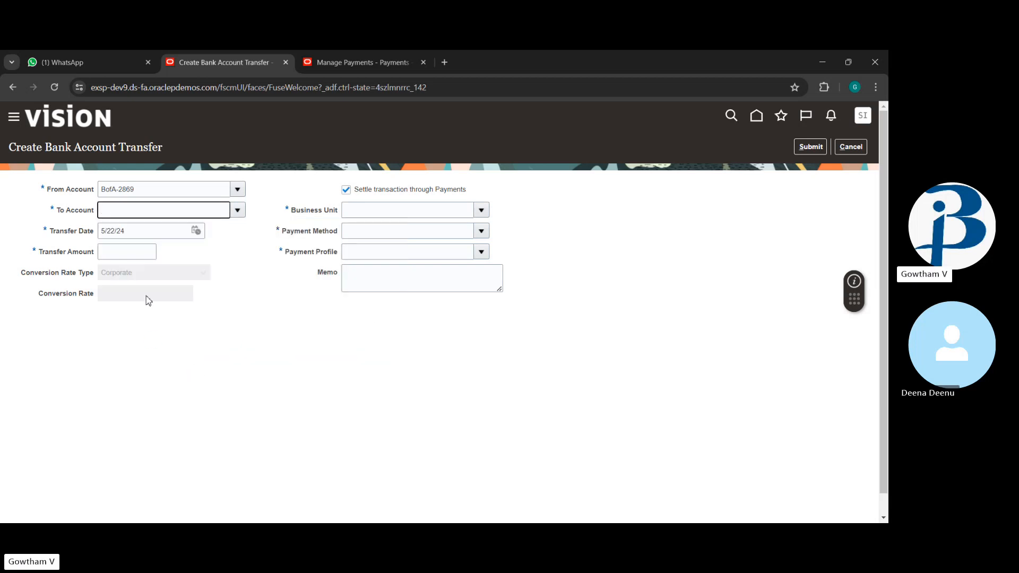
click(154, 254)
text(10000)
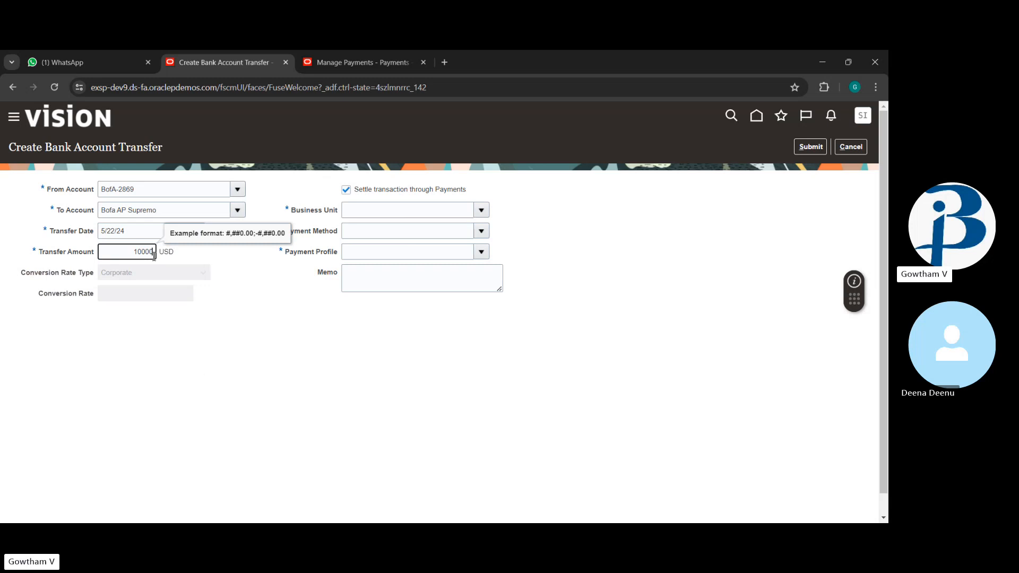
click(231, 325)
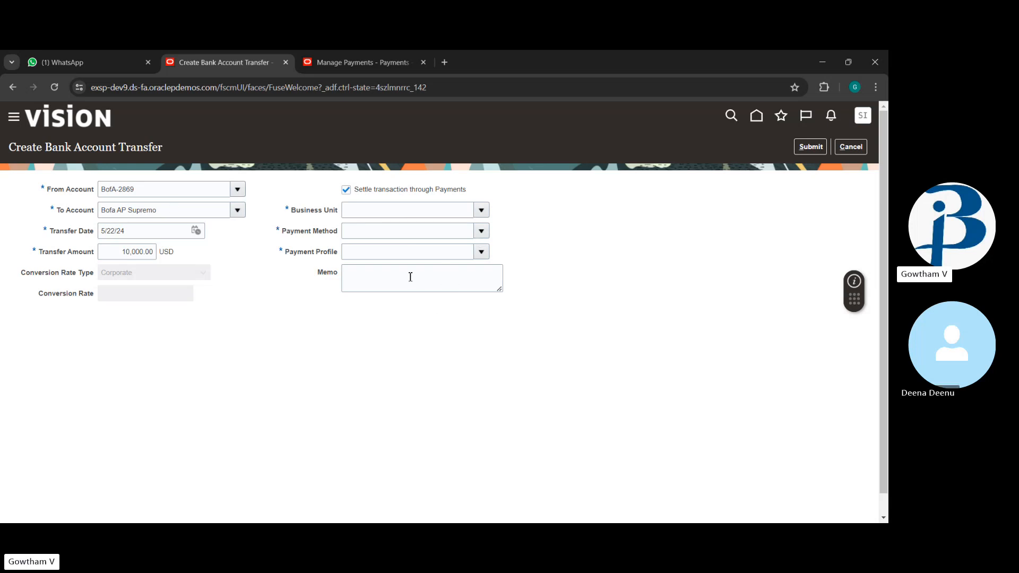
click(346, 190)
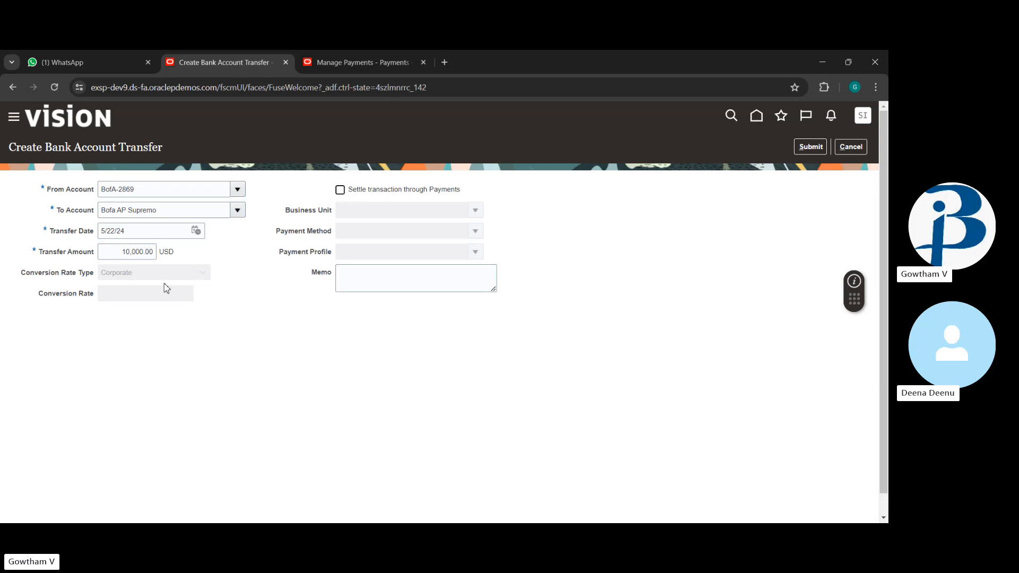
click(806, 147)
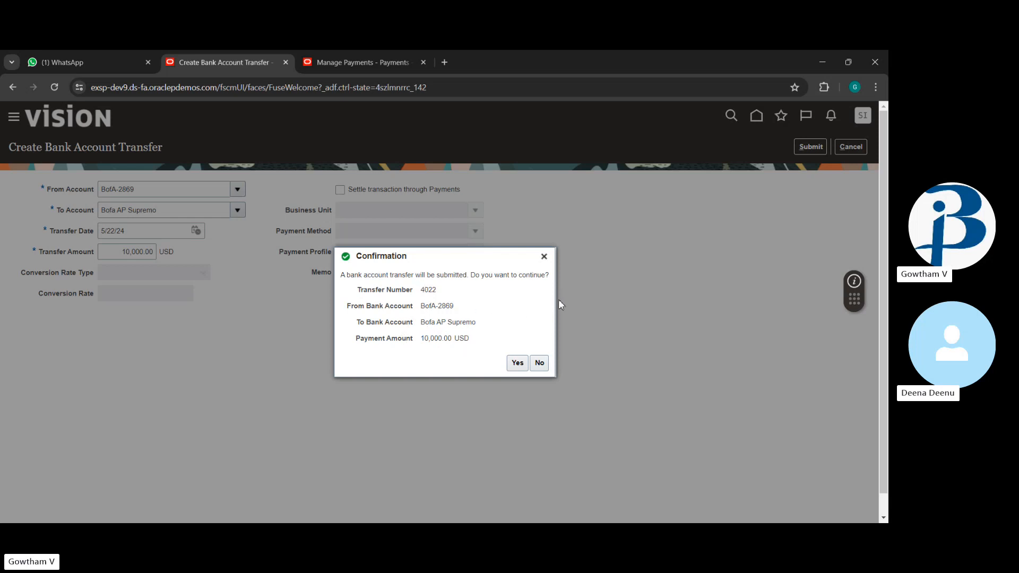
Step: Confirm submission of bank account transfer 4022
click(517, 363)
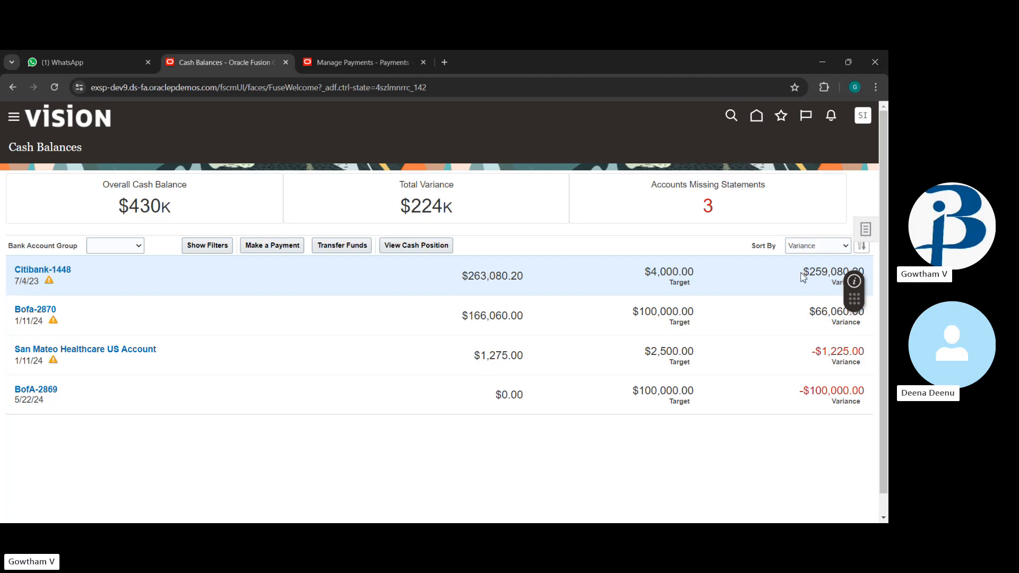
Step: From the Cash Balances tasks panel, start a new ad hoc payment
click(865, 231)
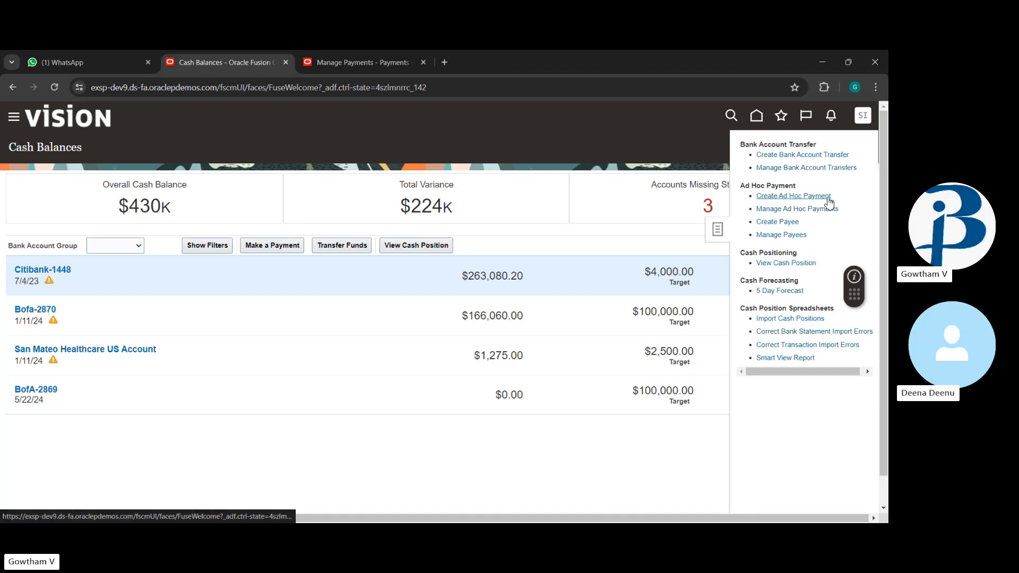
click(619, 235)
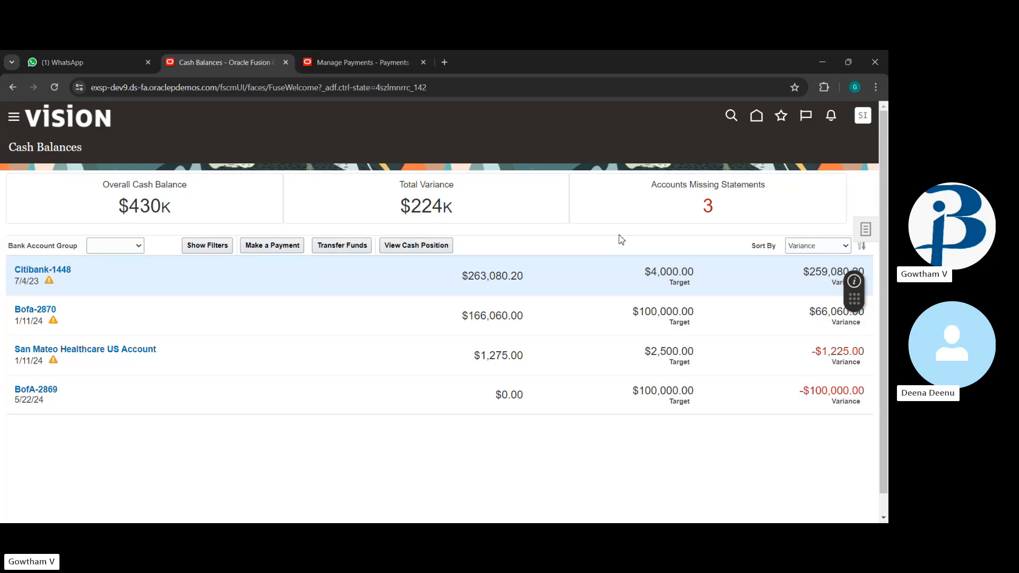
click(871, 234)
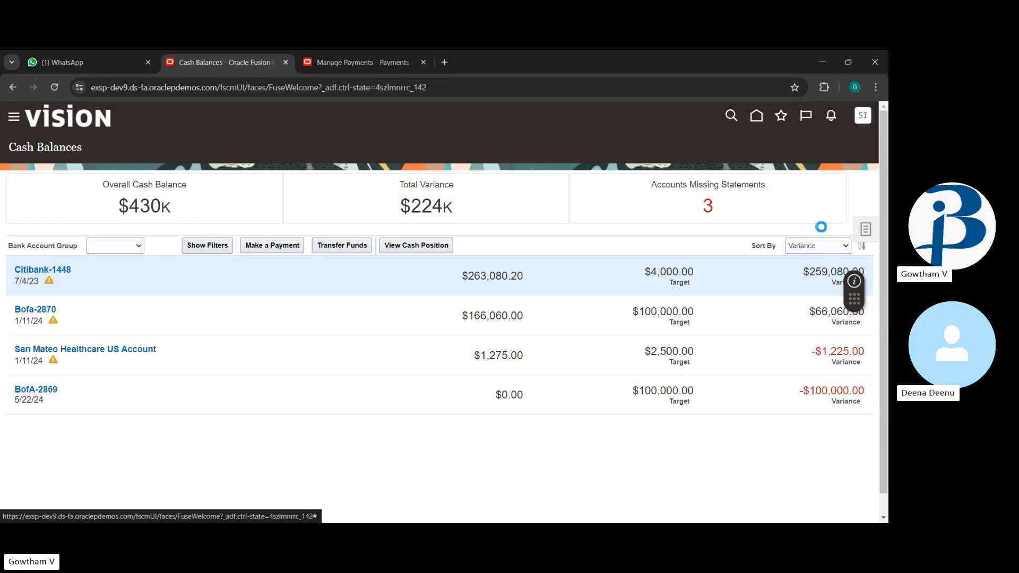
click(867, 230)
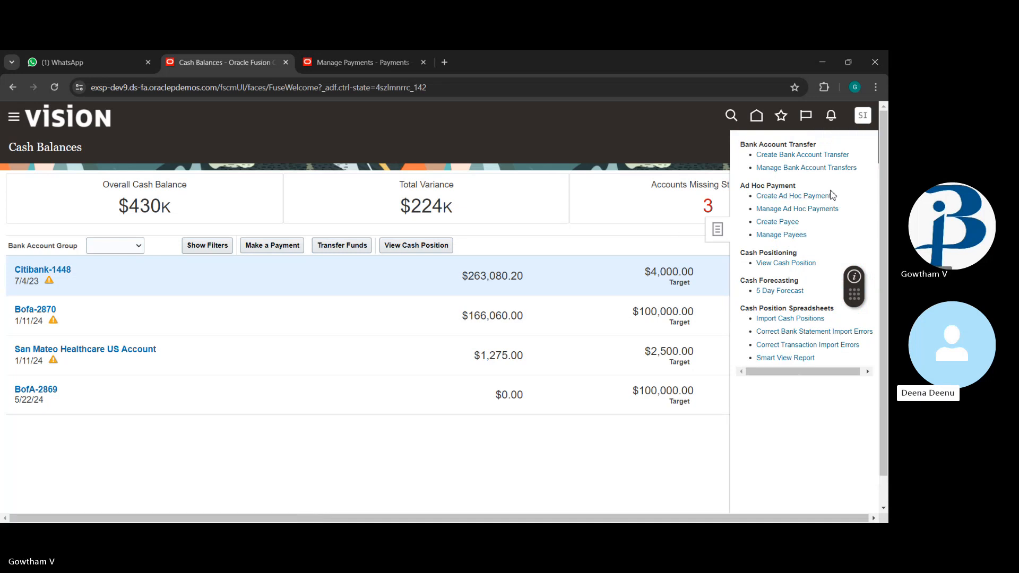
click(811, 195)
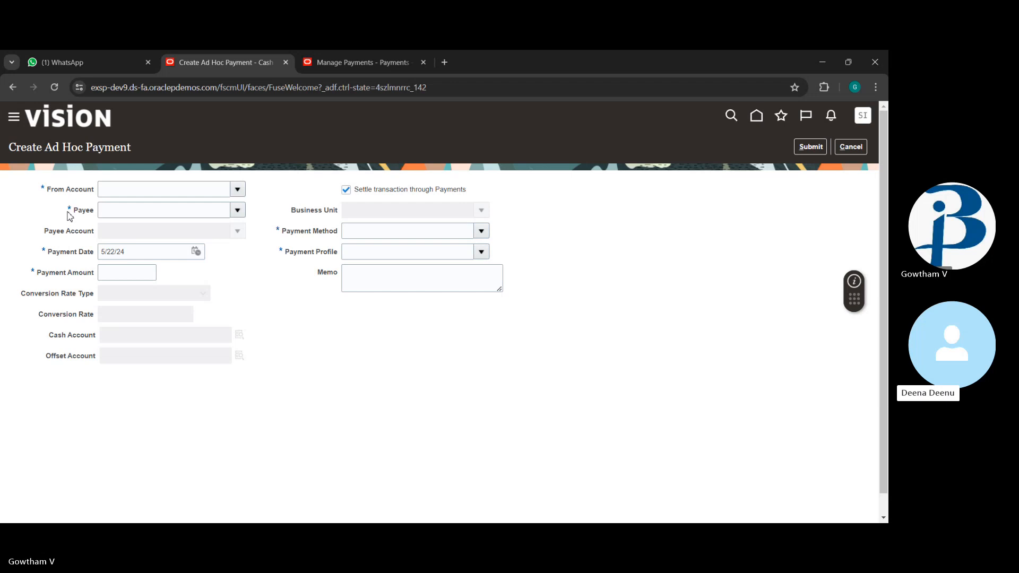
Step: Pay 1,000.00 USD from BofA-2869 to Advance Research Inc and its payee account
click(238, 190)
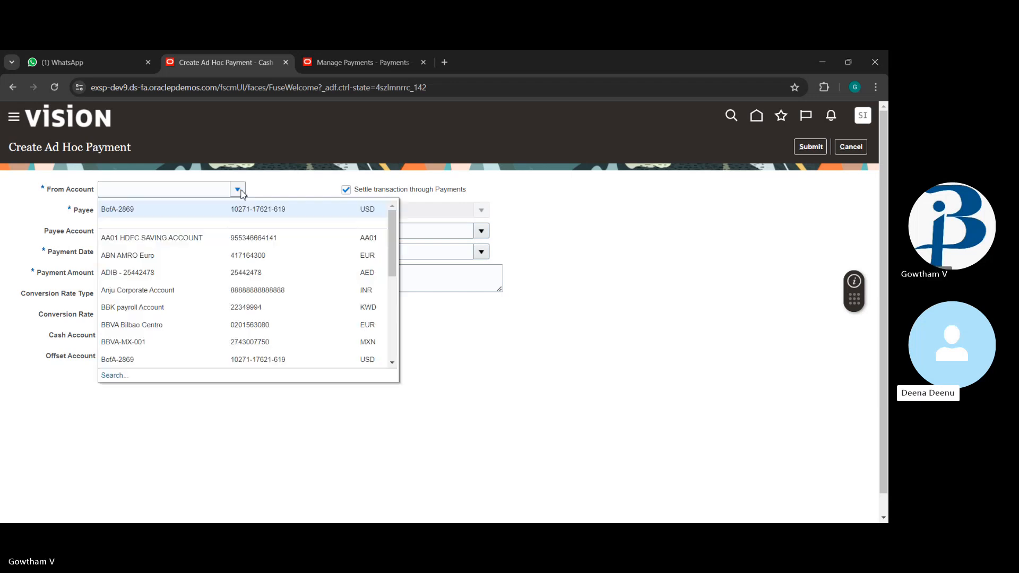
click(221, 215)
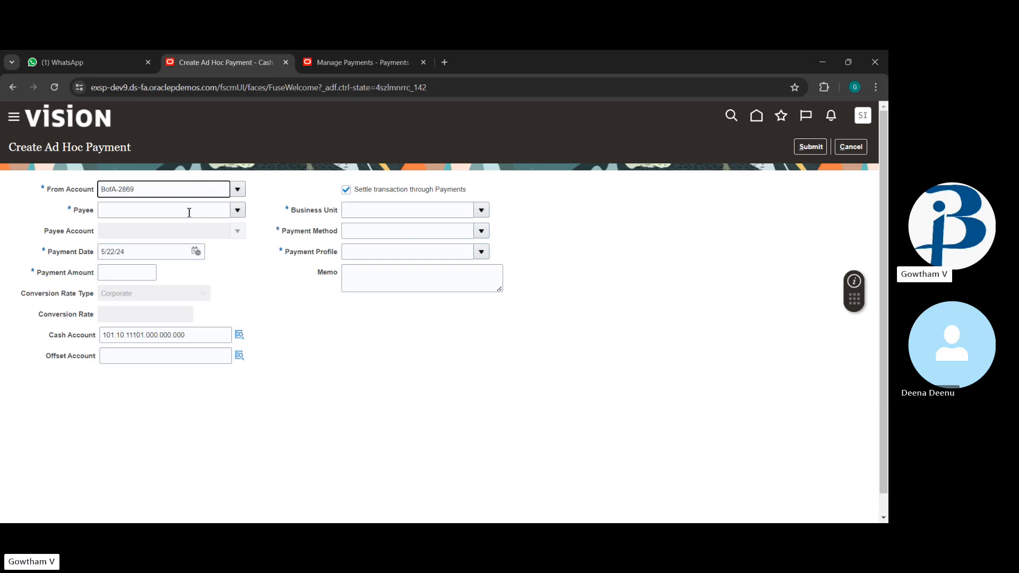
click(238, 210)
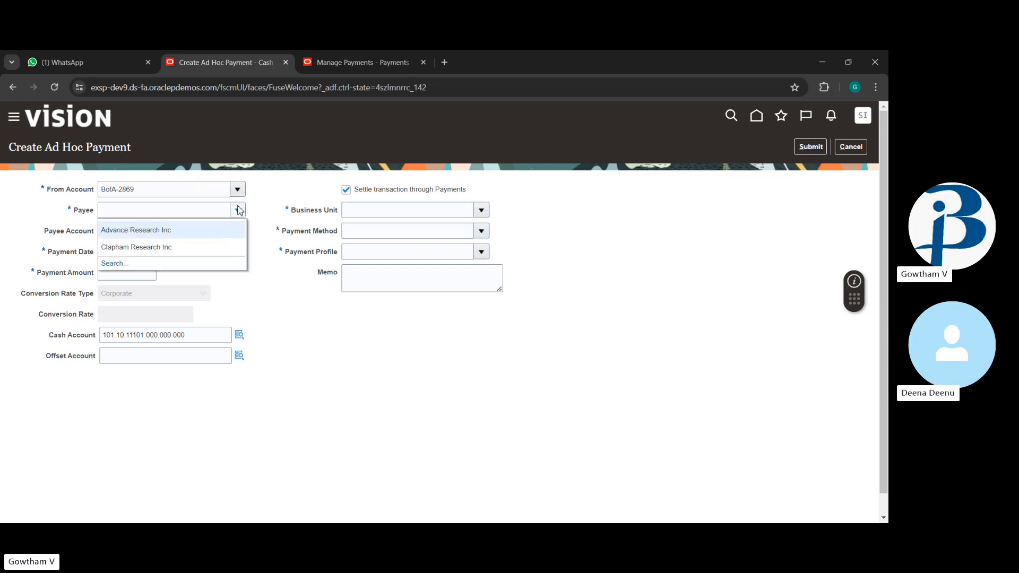
click(201, 236)
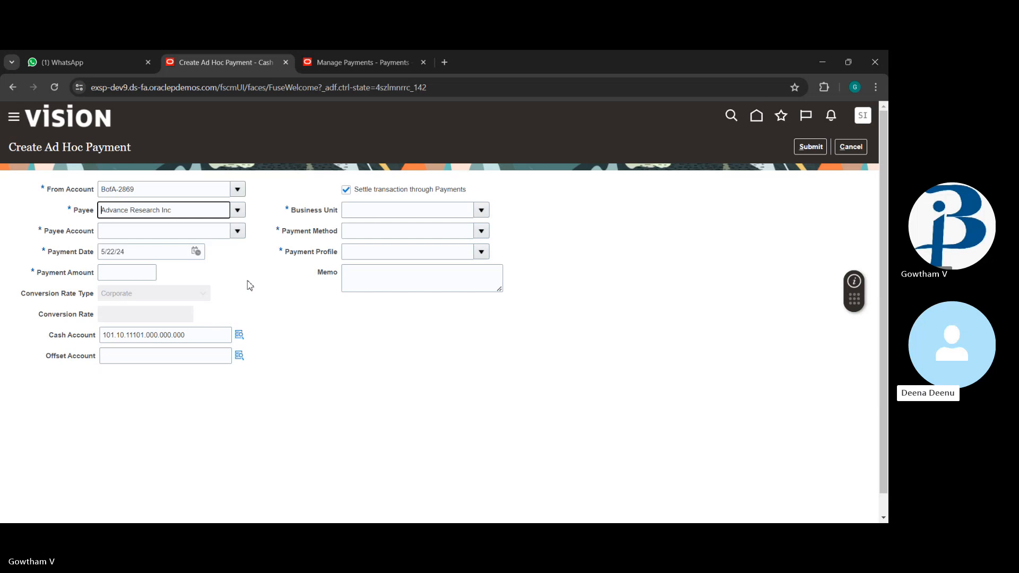
click(237, 232)
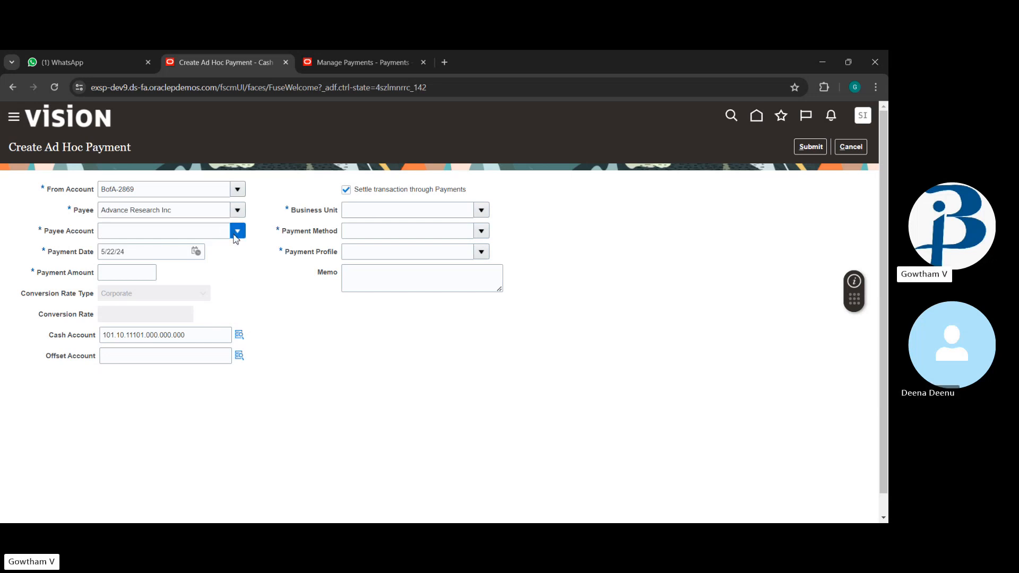
click(211, 251)
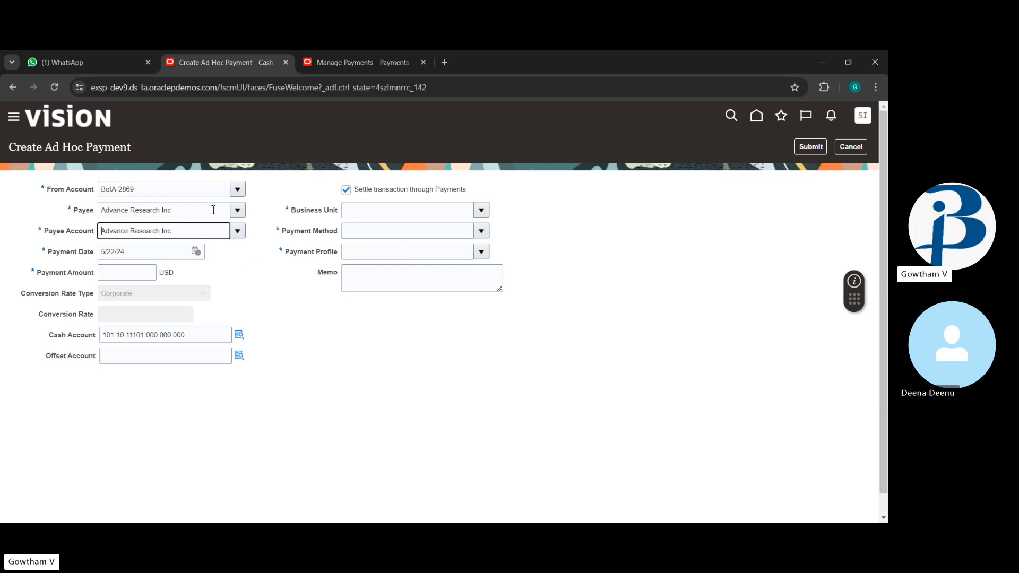
click(137, 274)
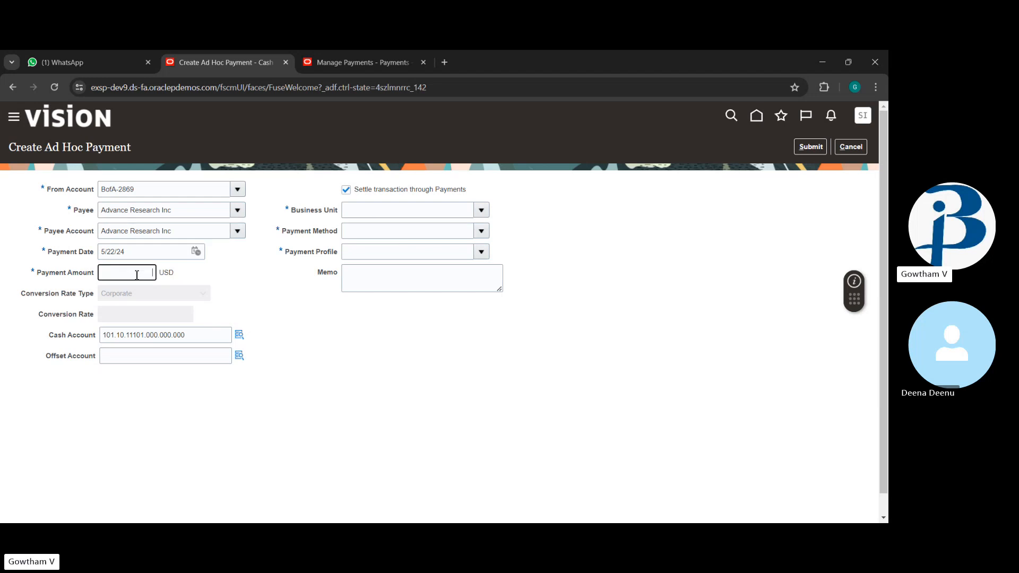
text(1,000)
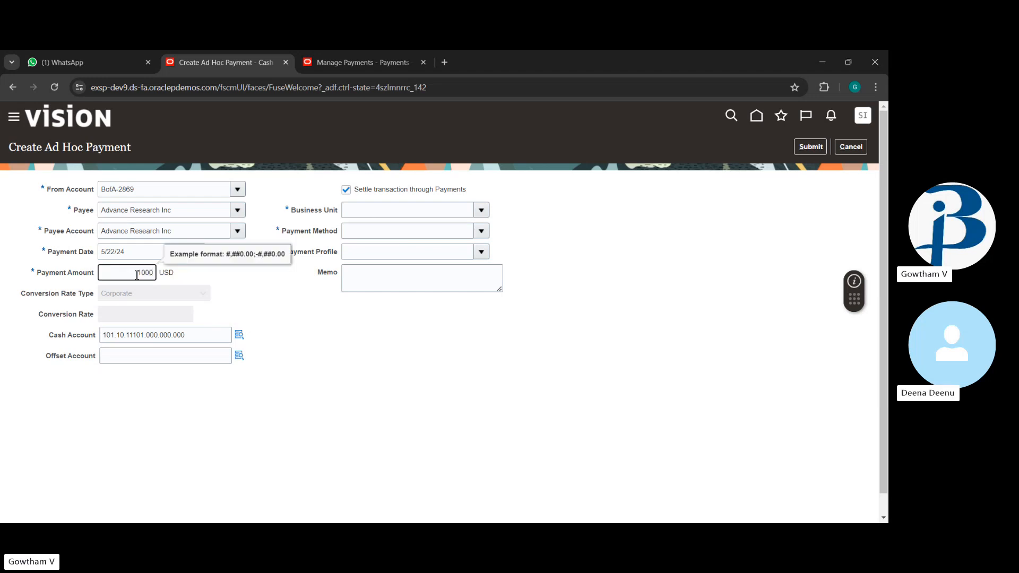
click(254, 297)
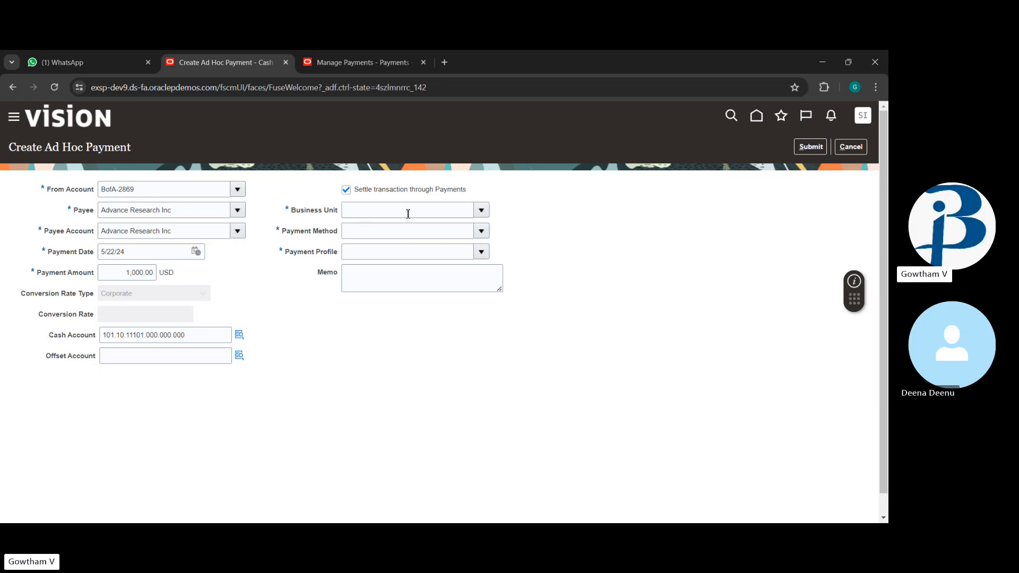
Step: Set business unit to US1 Business Unit and payment method to Check
click(481, 211)
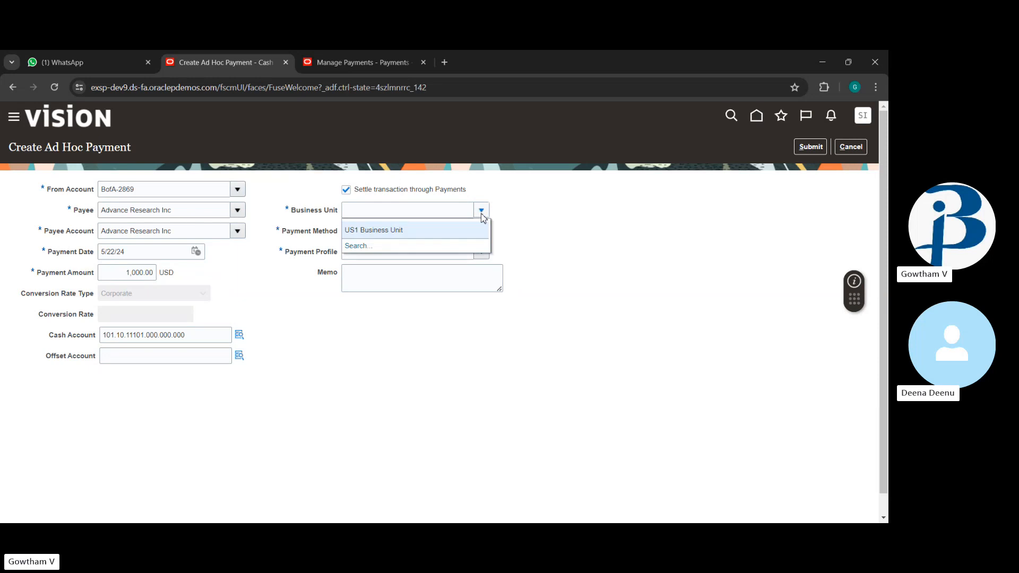
click(467, 230)
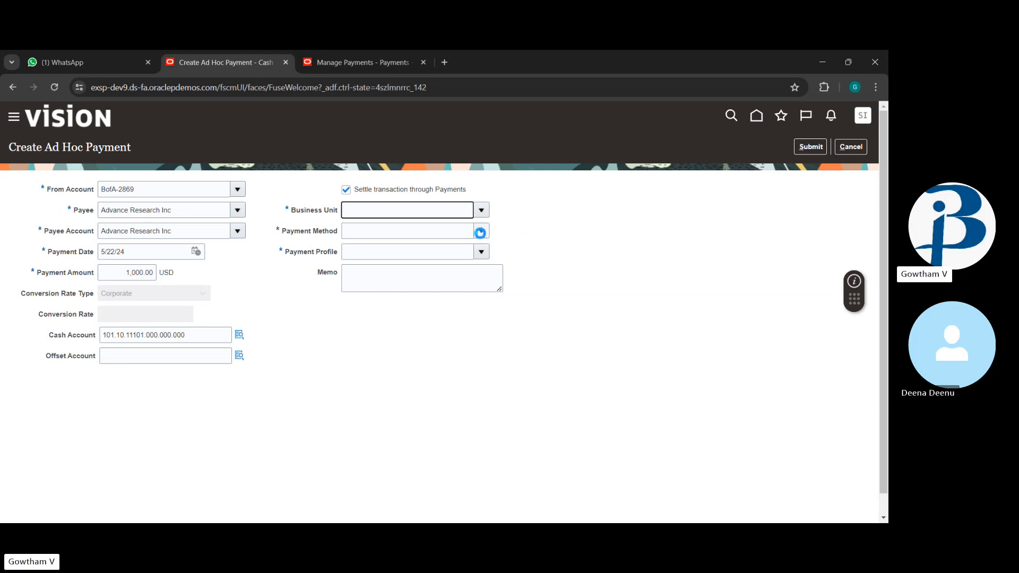
click(482, 236)
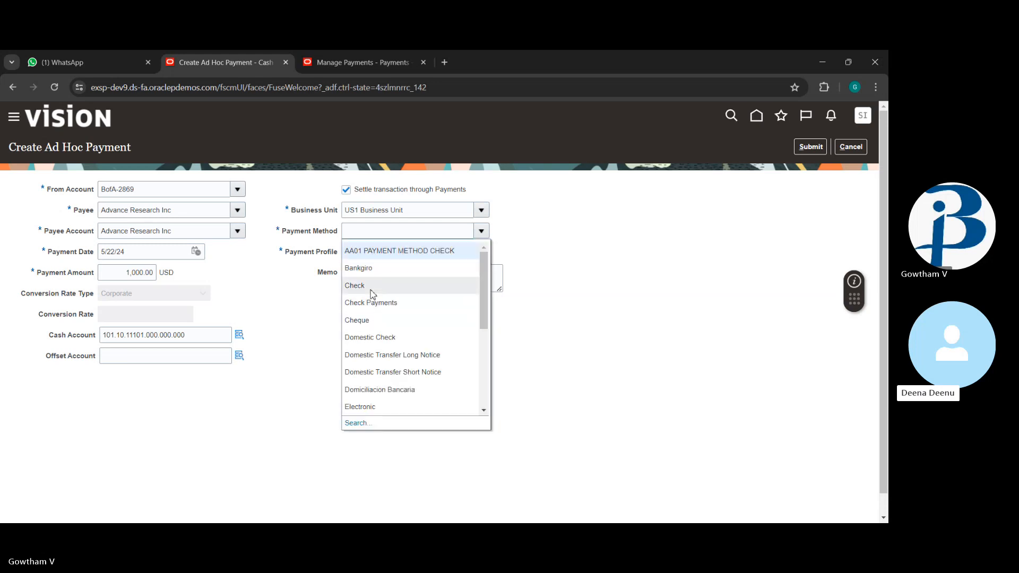
click(370, 289)
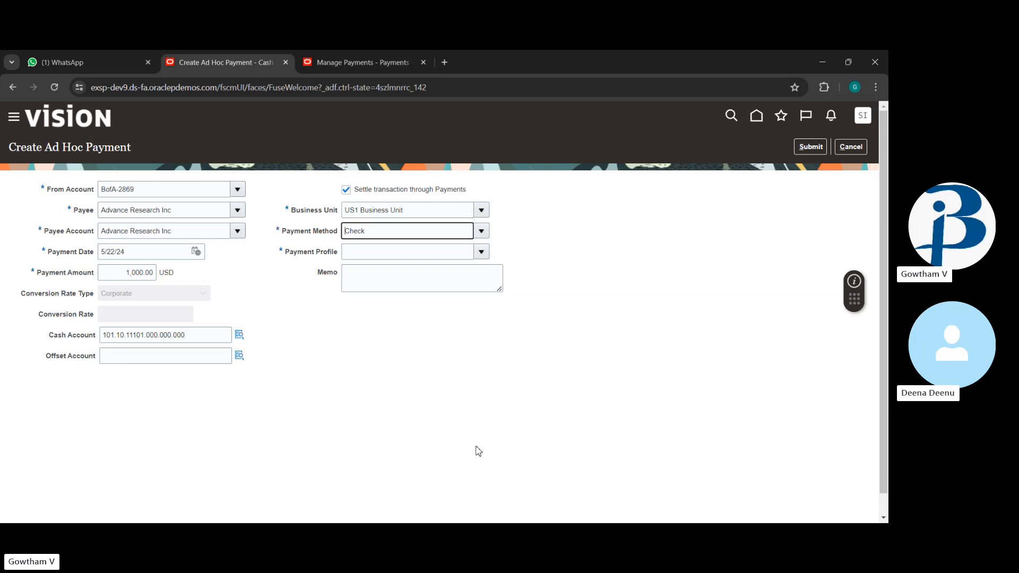
click(482, 251)
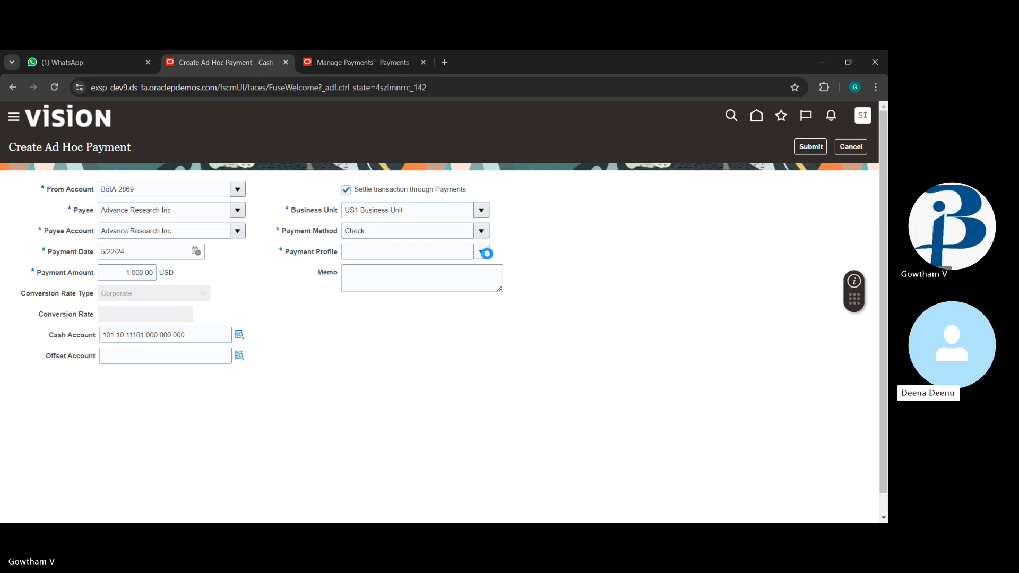
Step: Choose the PayPal payment profile and submit the 1,000.00 USD ad hoc payment
click(482, 253)
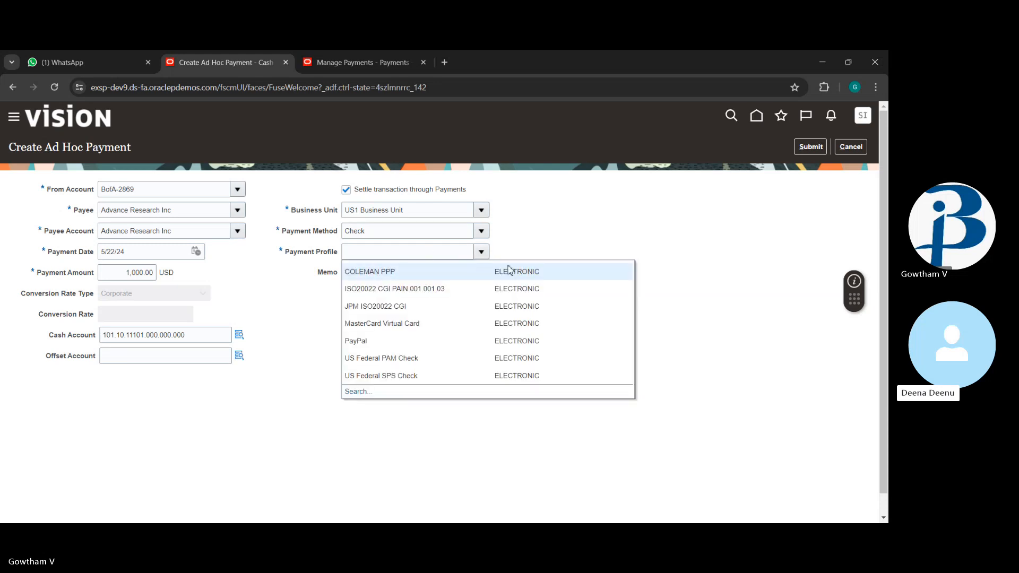
click(356, 342)
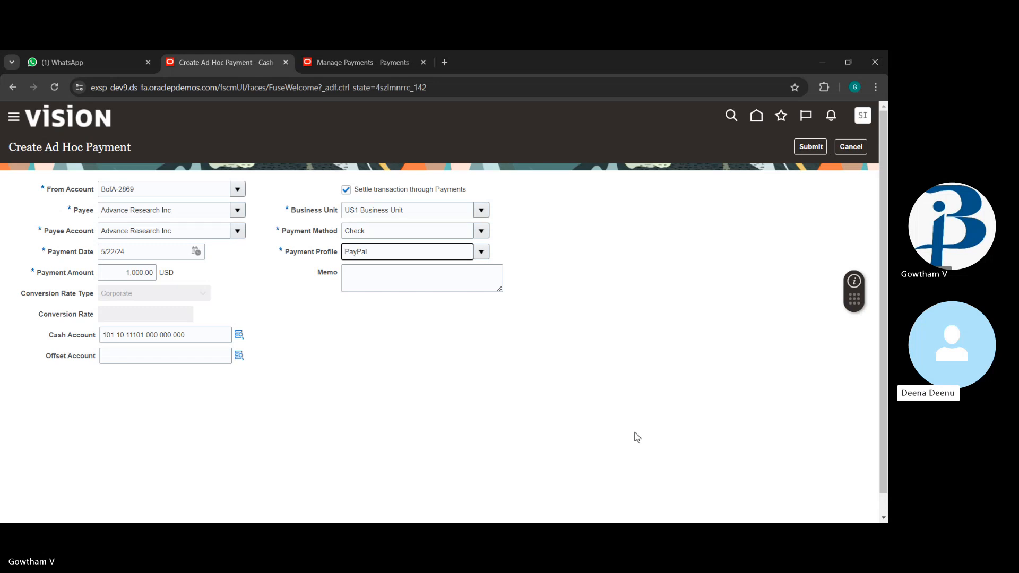
click(824, 146)
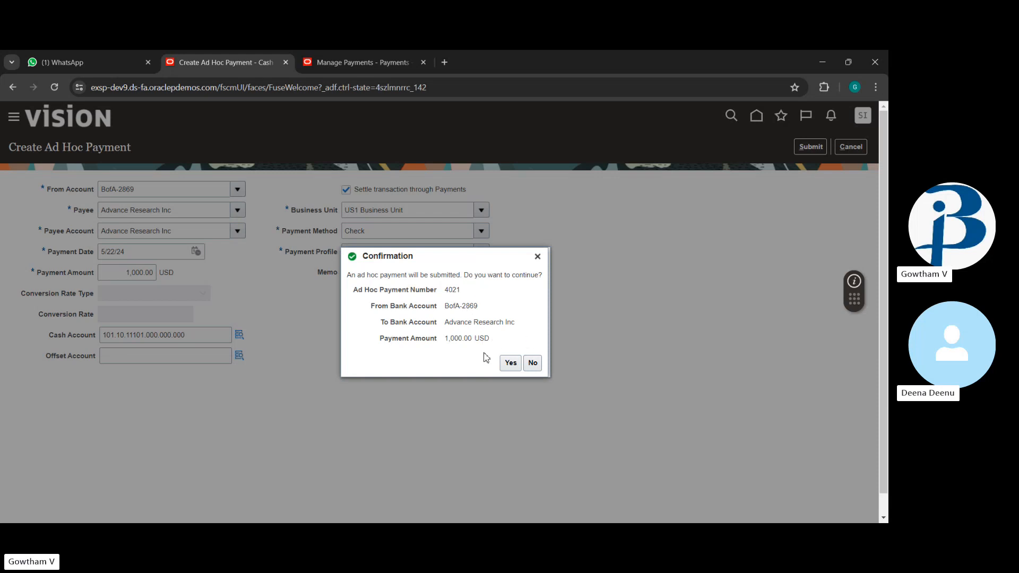
Step: Confirm submission of ad hoc payment 4021 for 1,000.00 USD
click(512, 366)
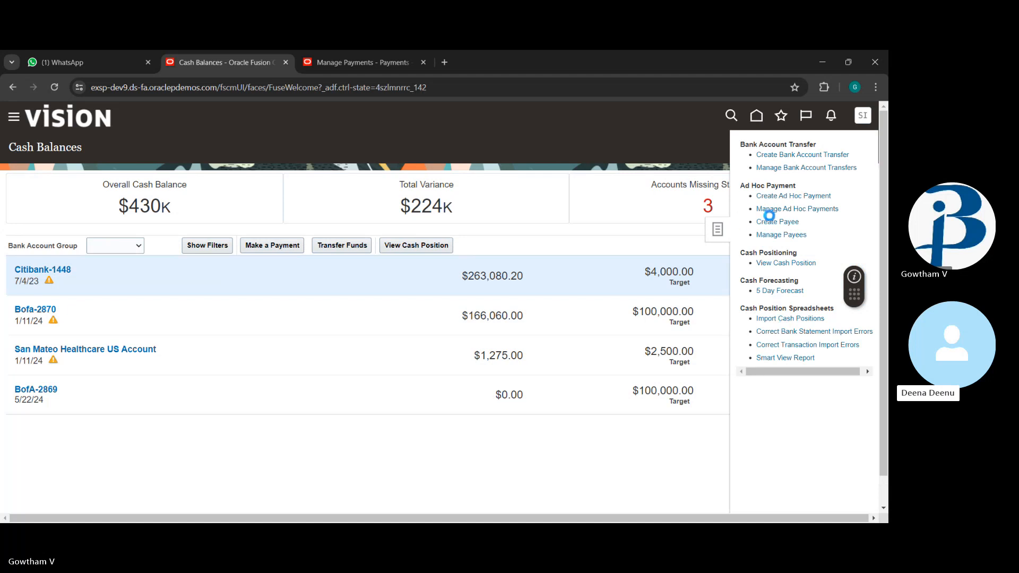
Step: Review the ad hoc payments list, then close the Tasks panel to show account variances
click(799, 209)
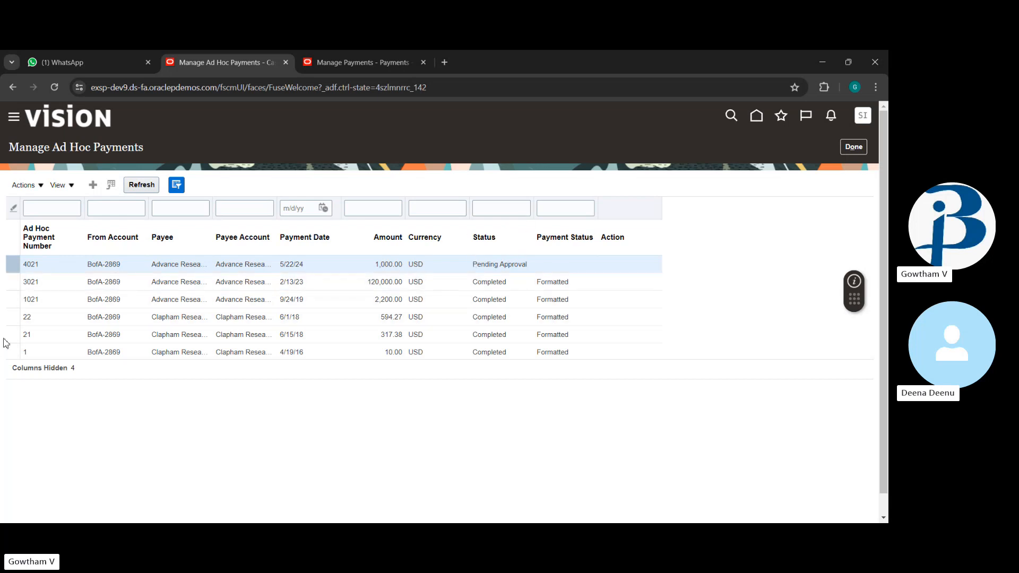
scroll(321, 307, down, 1)
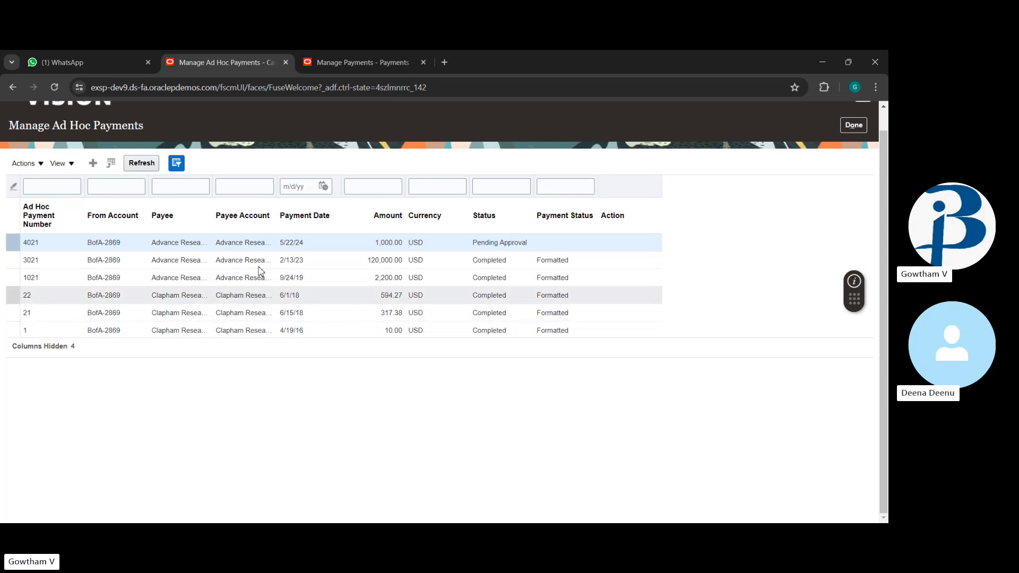
scroll(252, 305, up, 1)
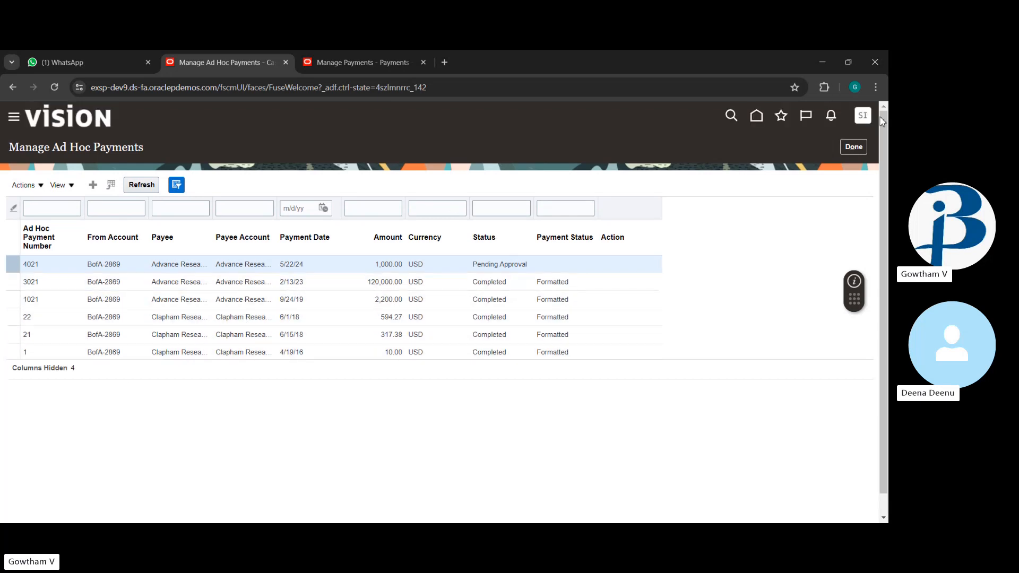
click(863, 148)
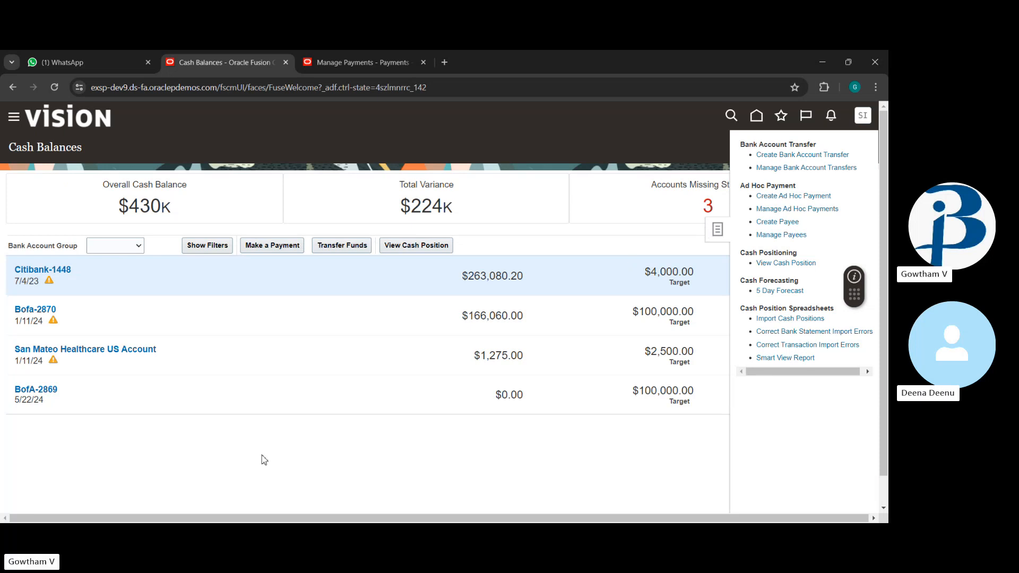
click(375, 453)
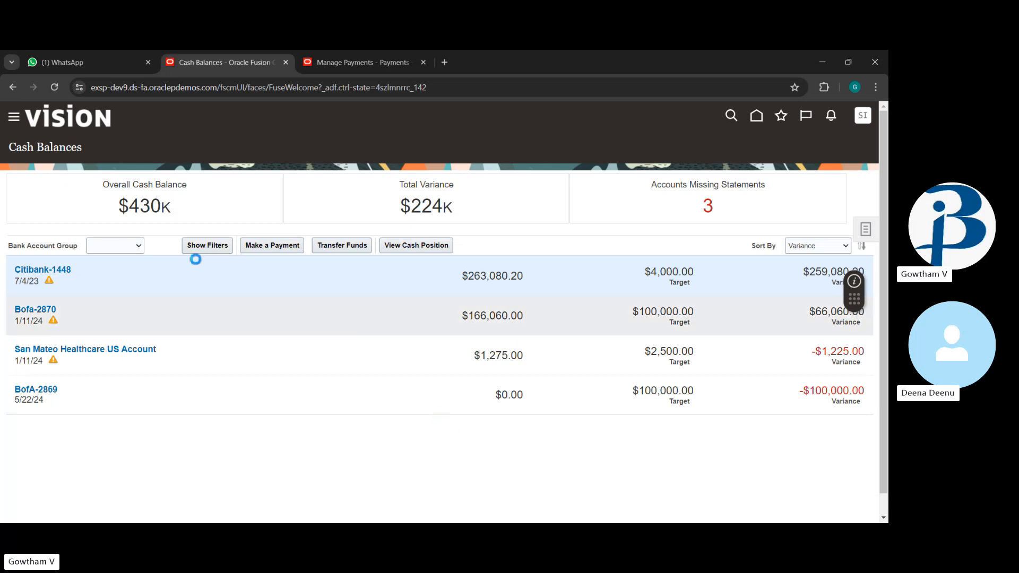
click(141, 248)
click(233, 322)
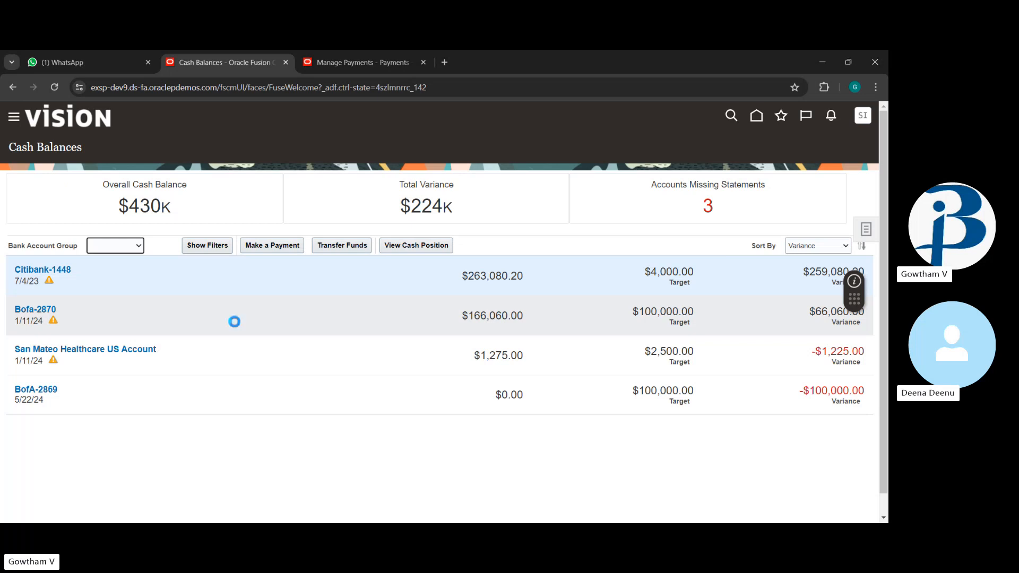